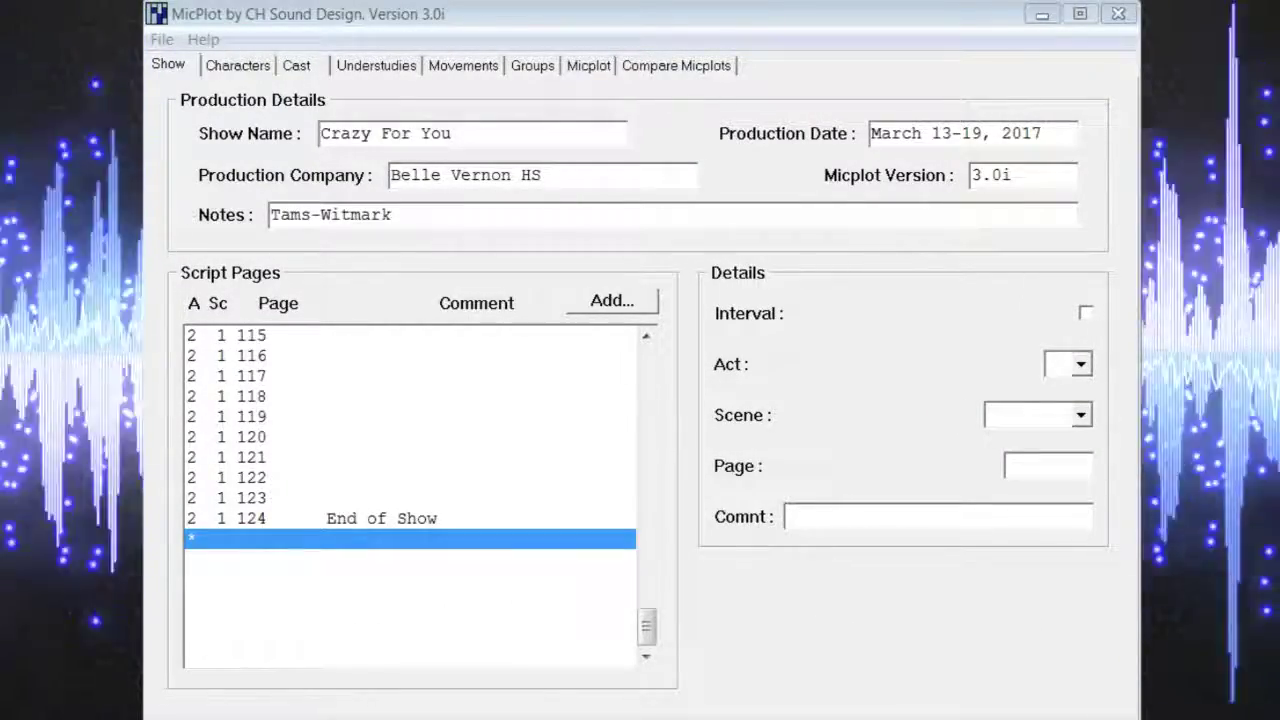
Glance over the Cast and Understudies pages, then return to Characters and start the Name field.
click(241, 74)
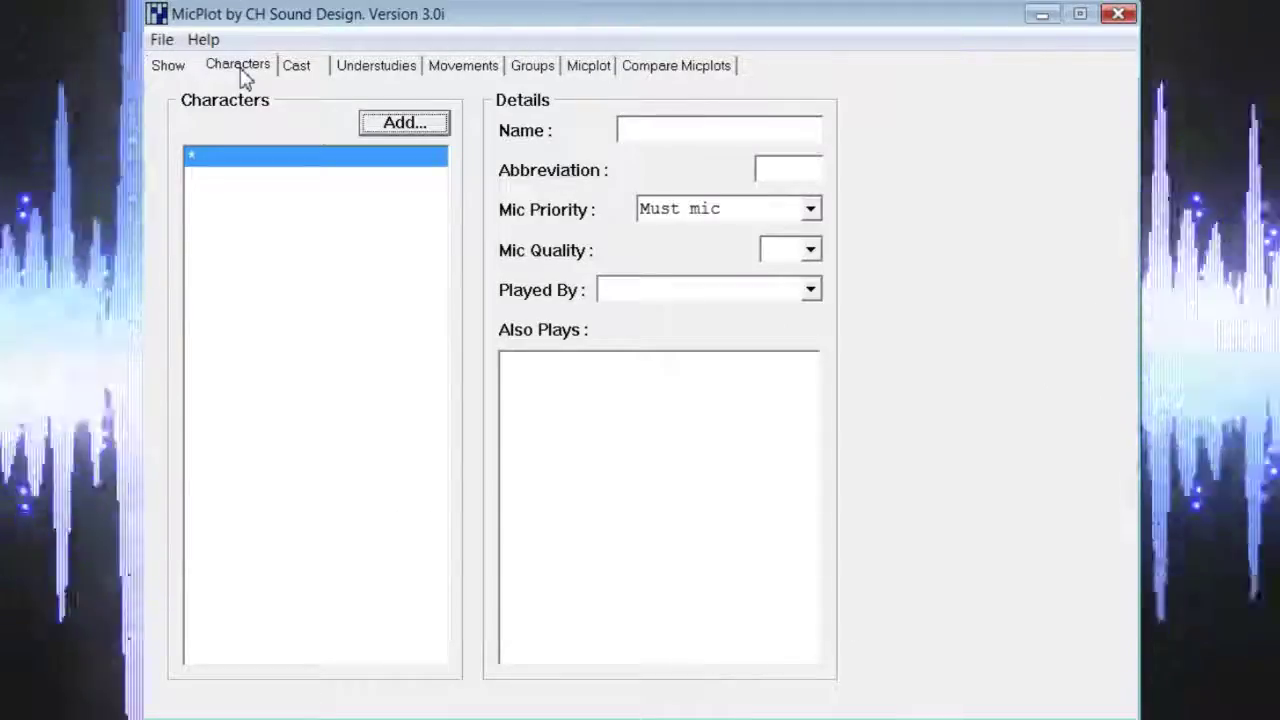
click(304, 73)
click(388, 78)
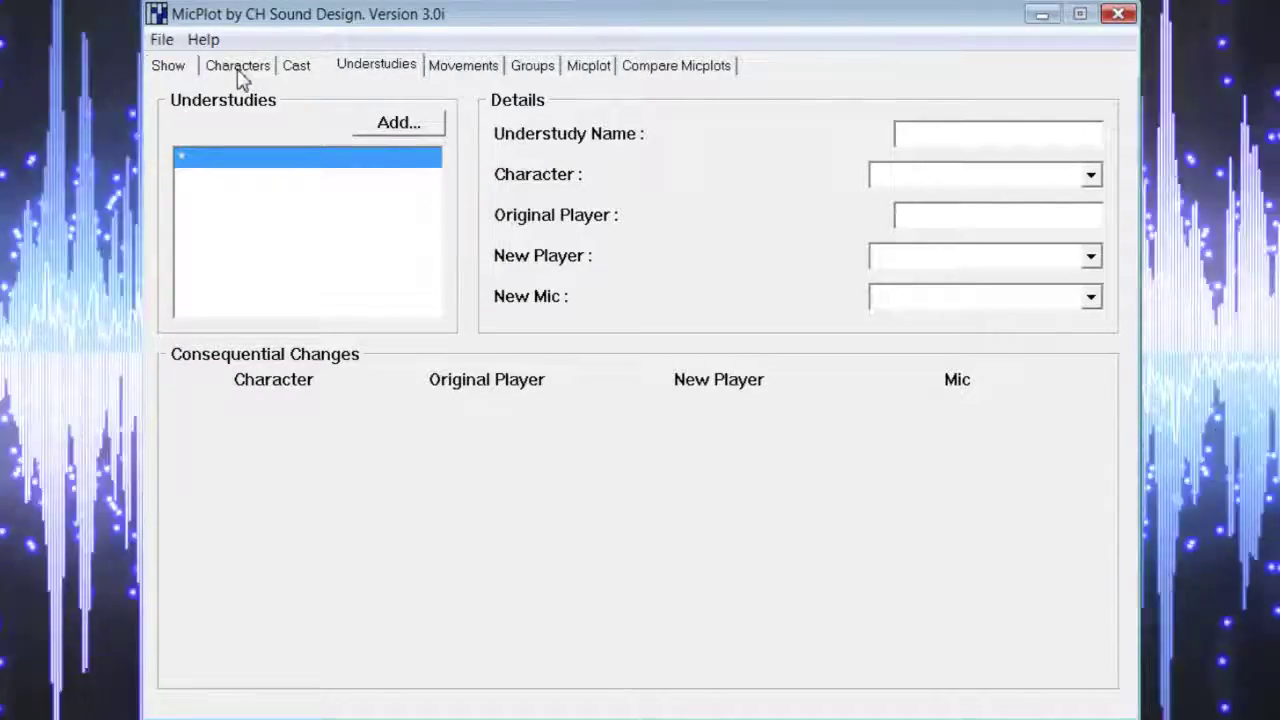
click(239, 76)
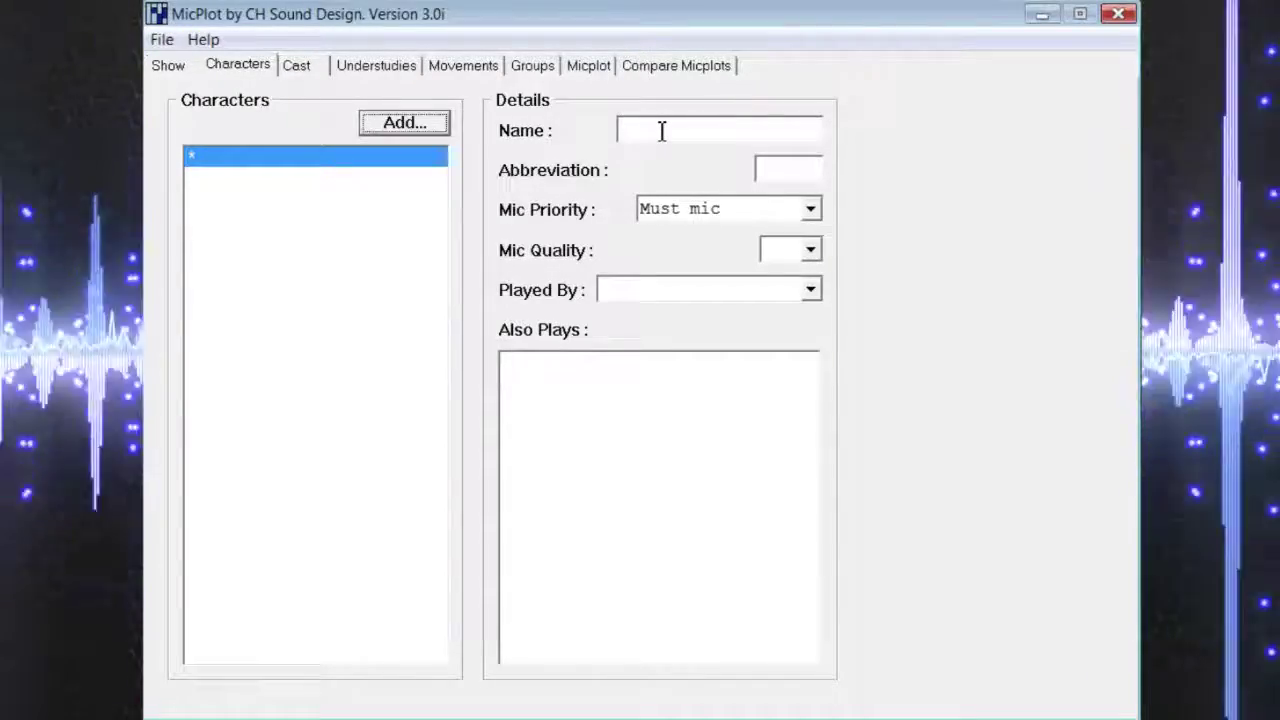
click(661, 131)
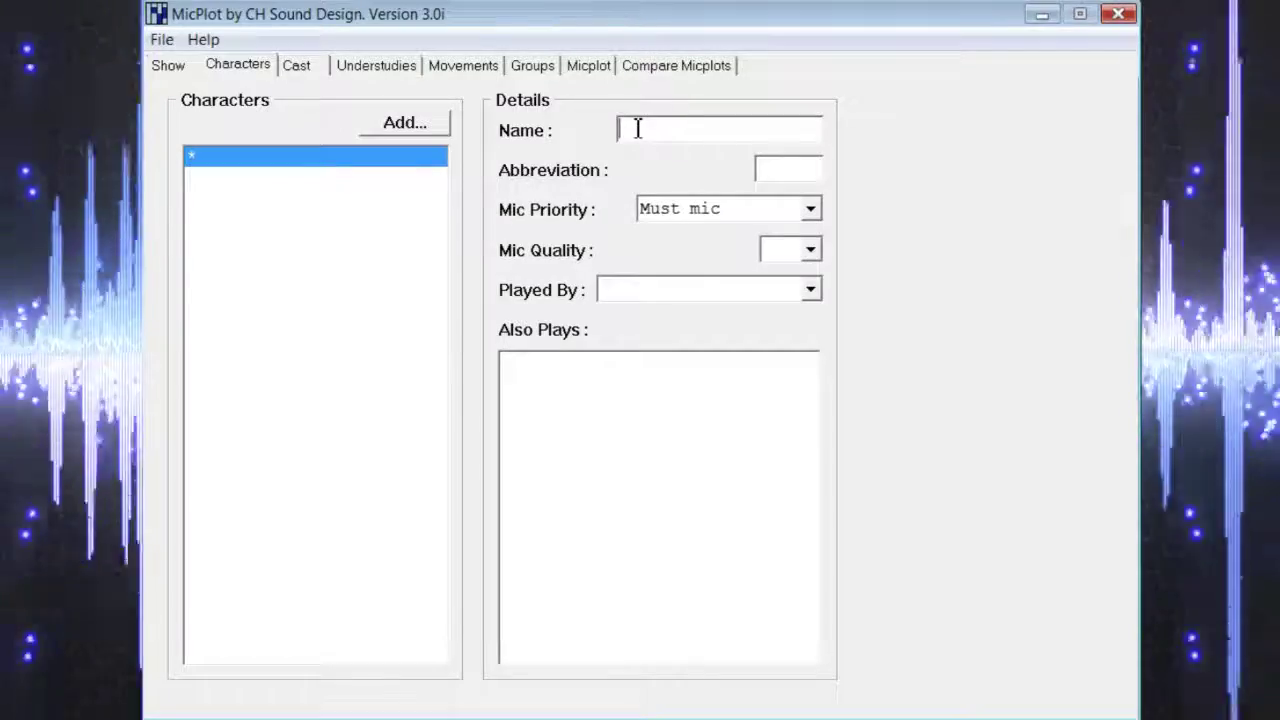
Enter 'Bobby Child' as the character name with abbreviation 'Bobby'.
text(B)
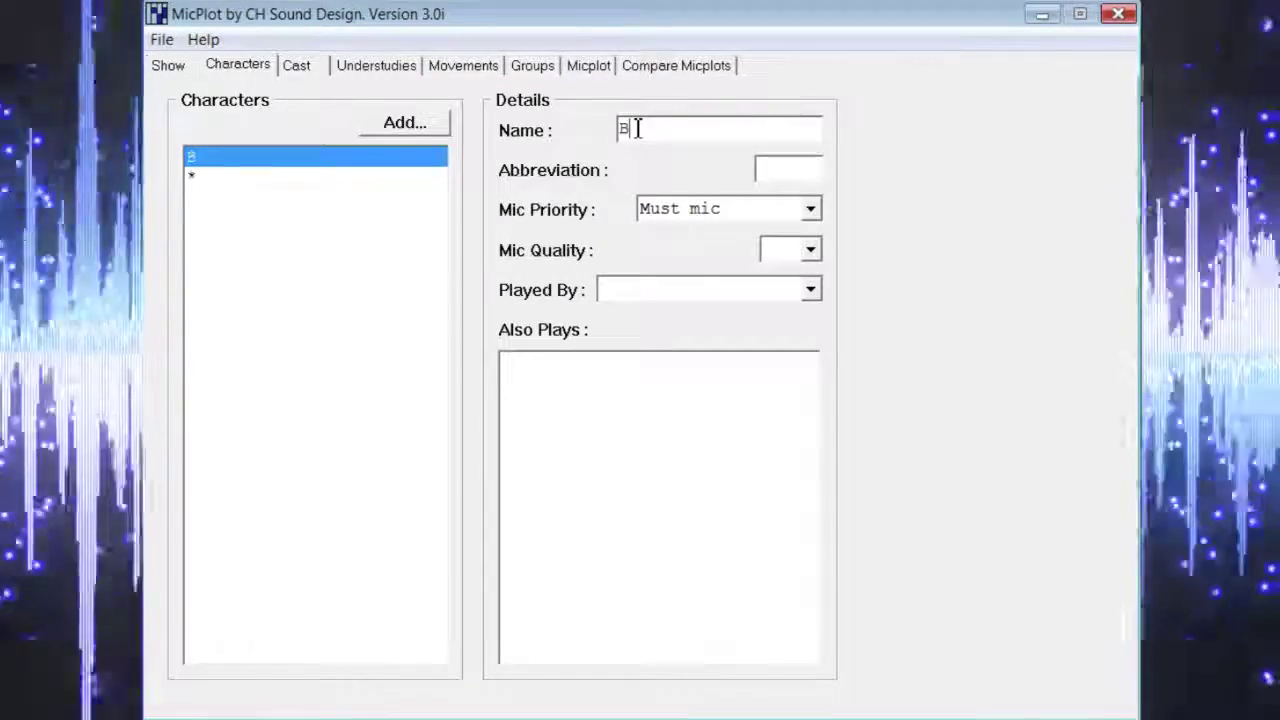
text(obby Child)
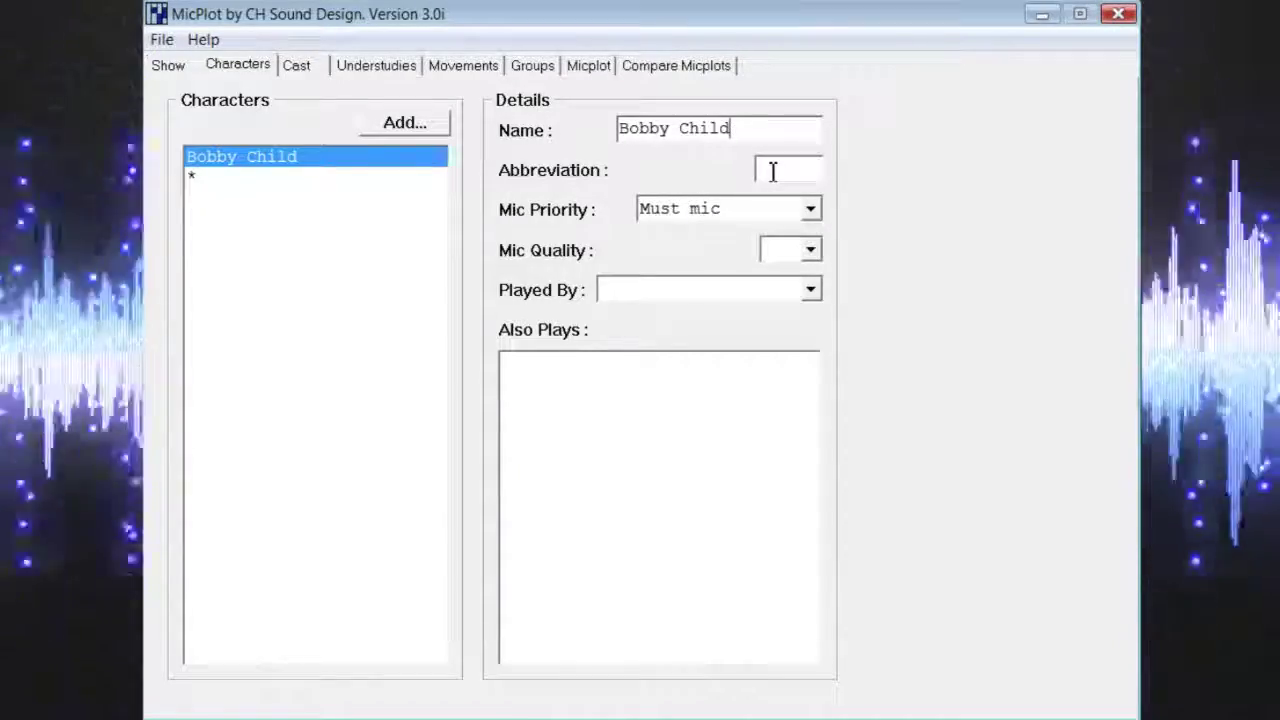
text(Bobby)
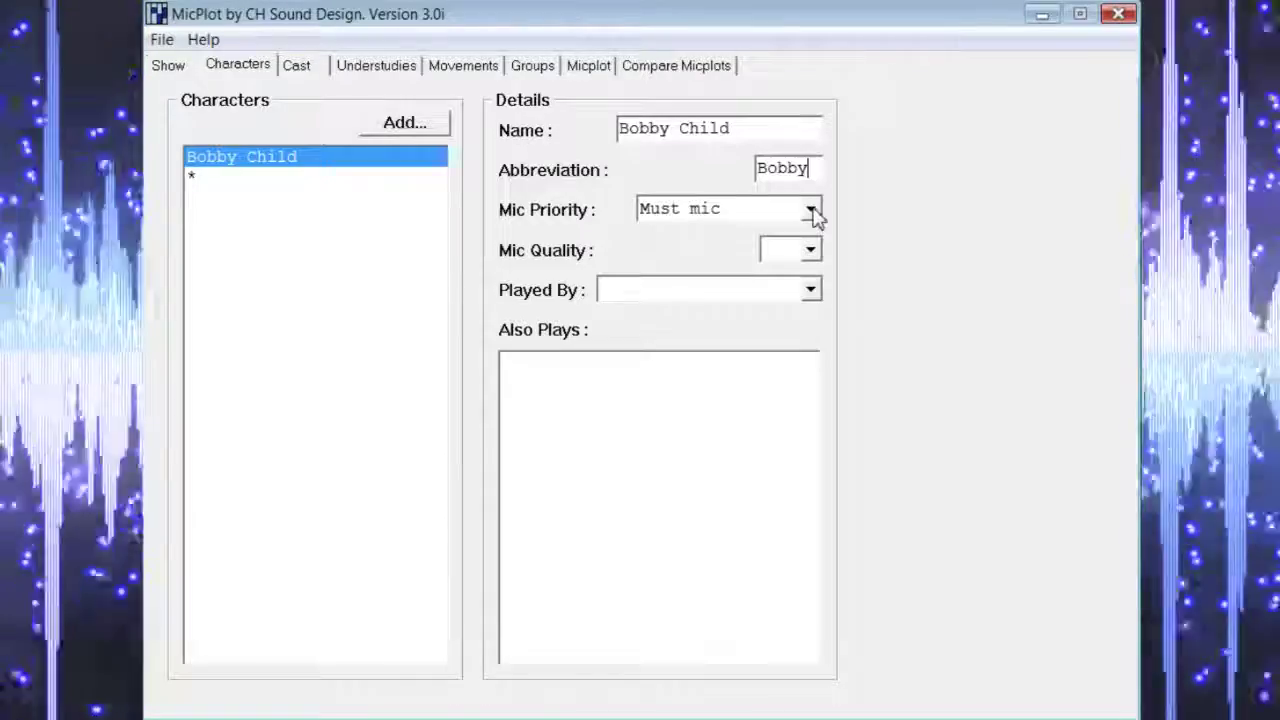
click(811, 210)
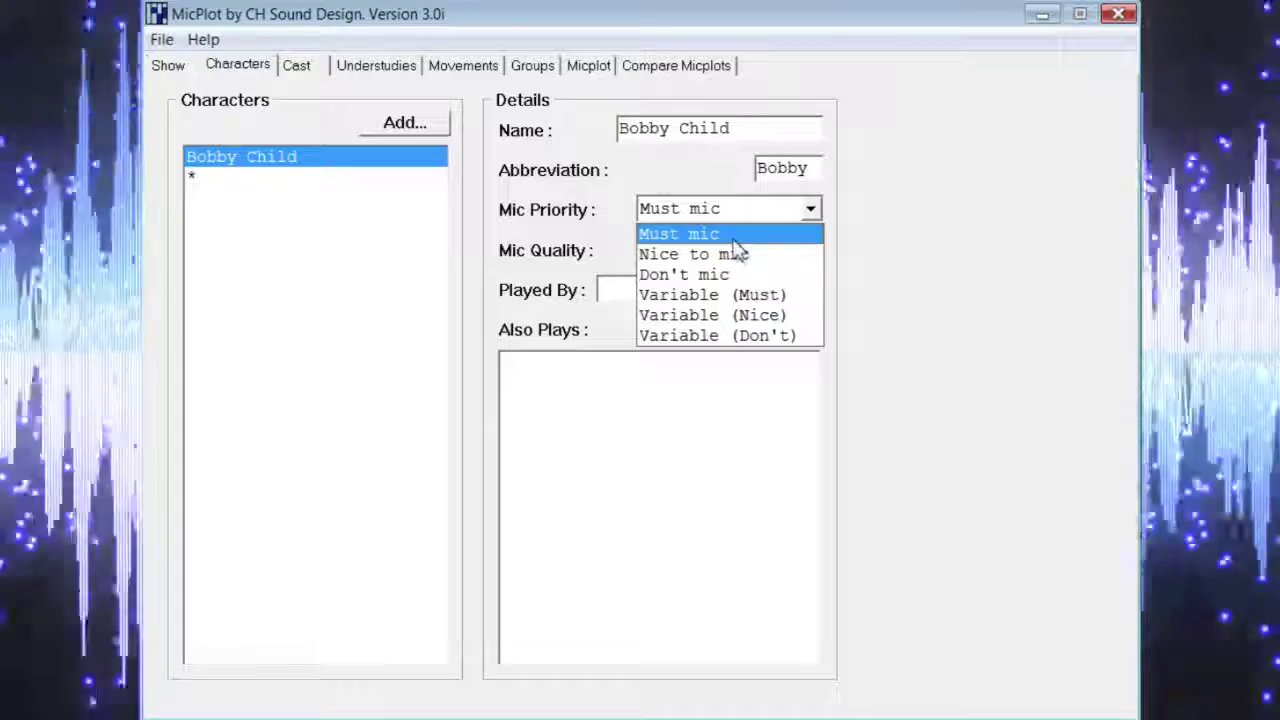
click(812, 255)
click(812, 255)
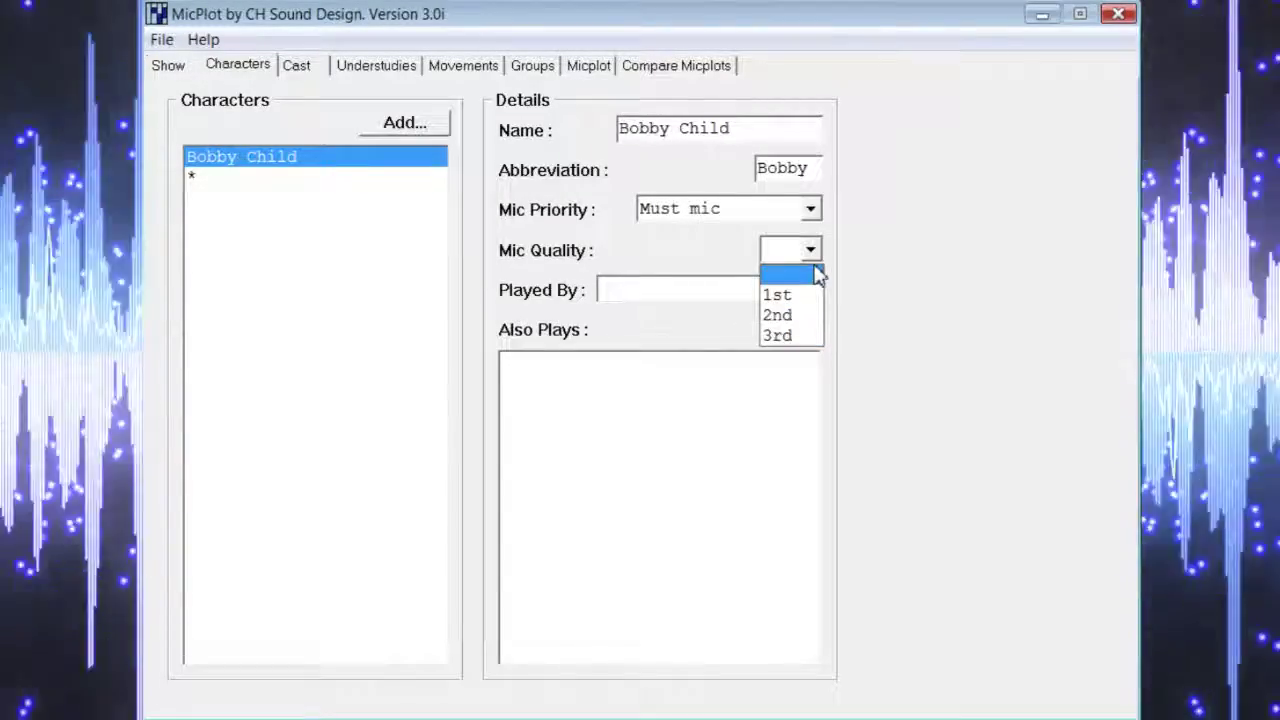
click(815, 273)
click(811, 292)
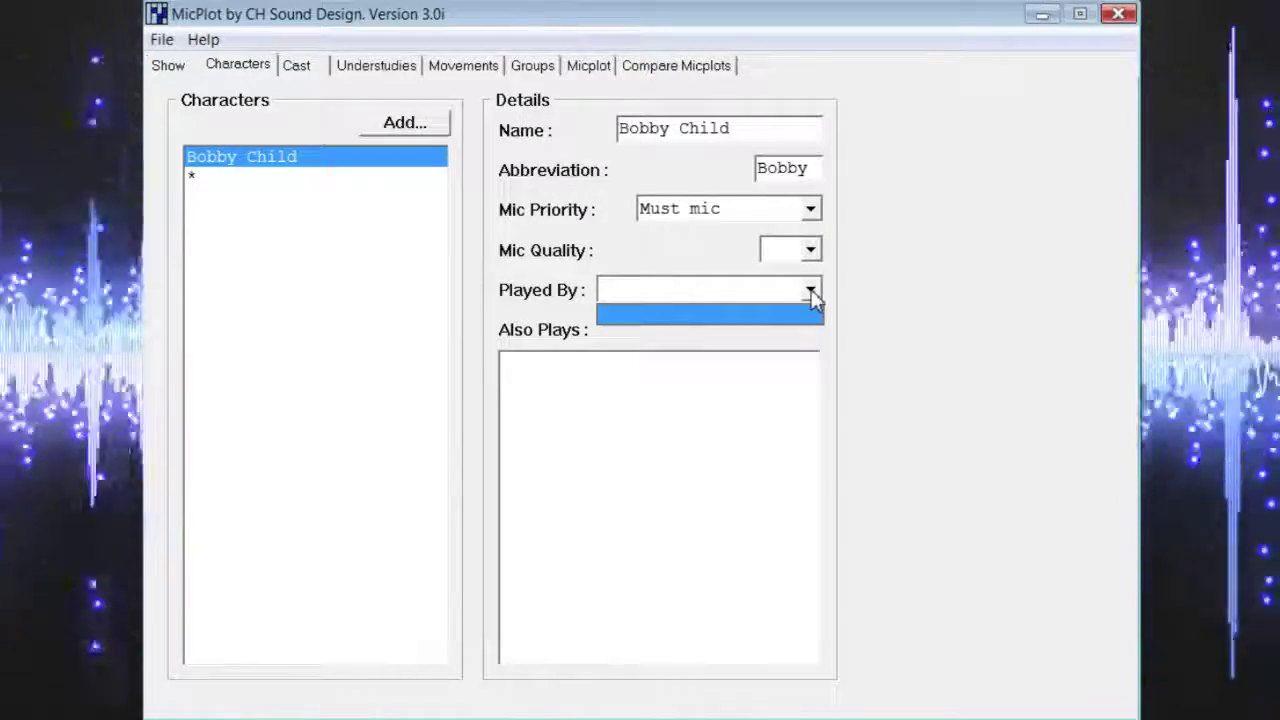
click(813, 300)
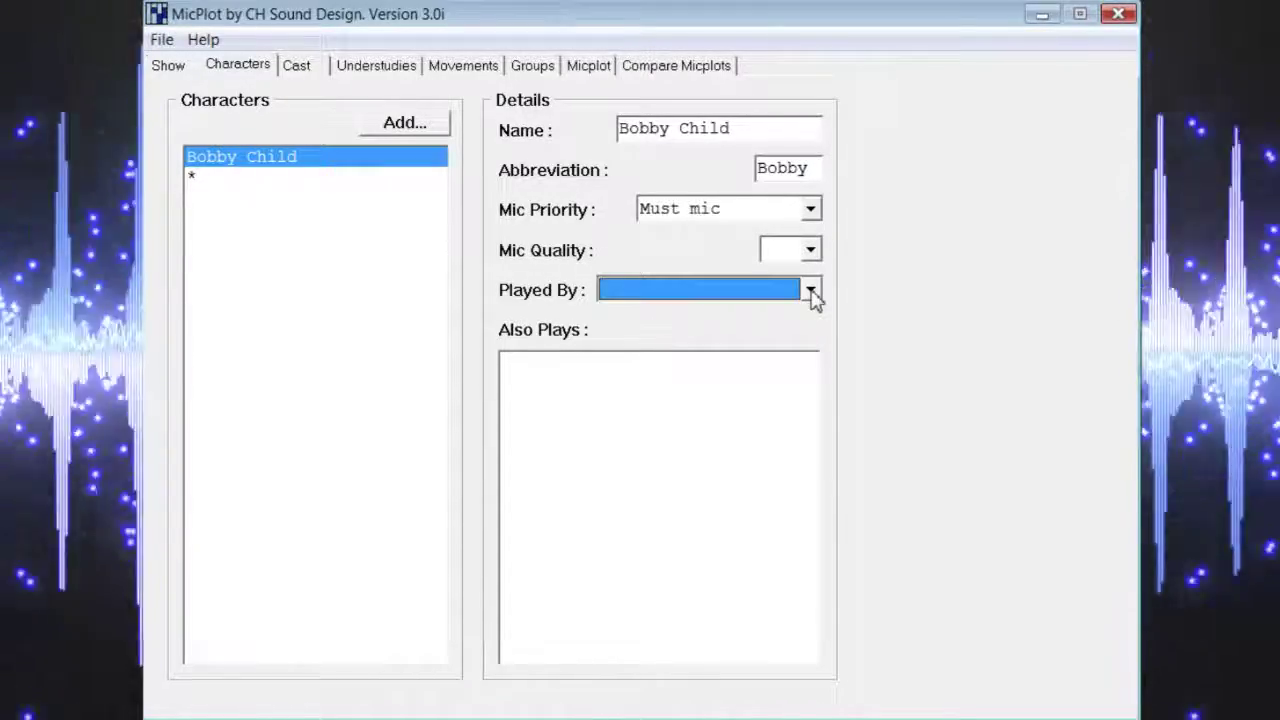
click(305, 70)
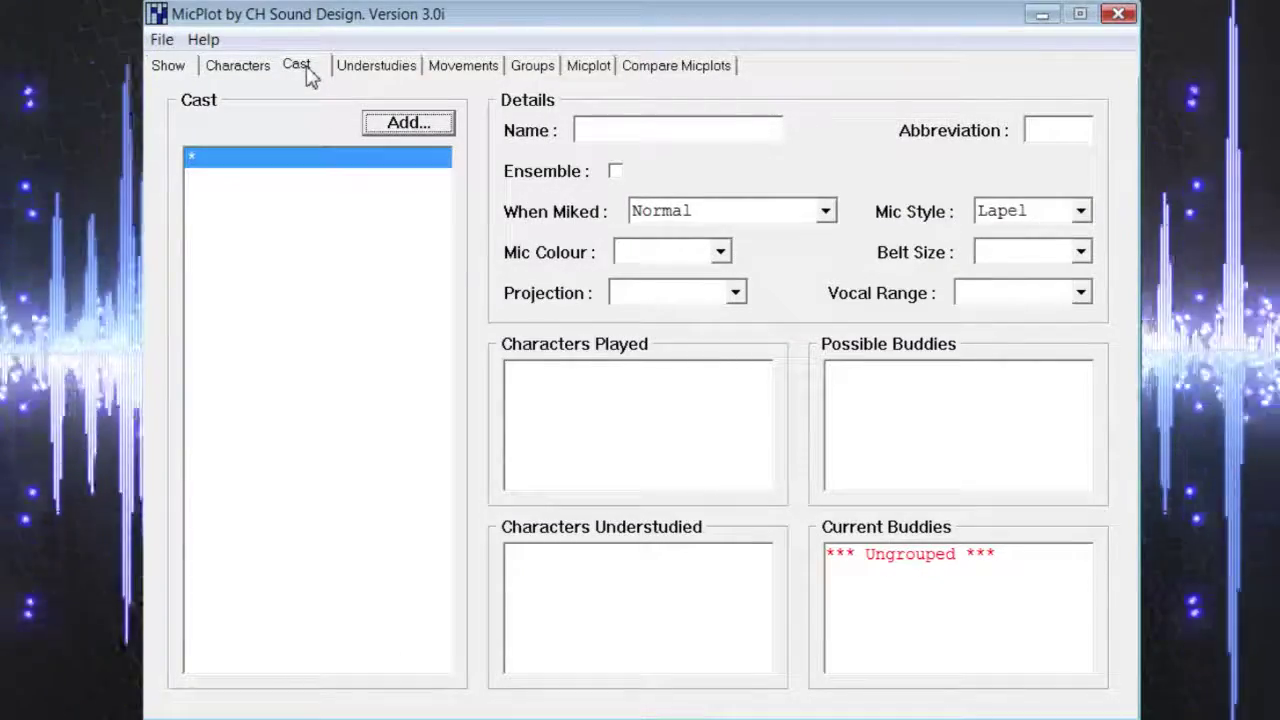
click(244, 66)
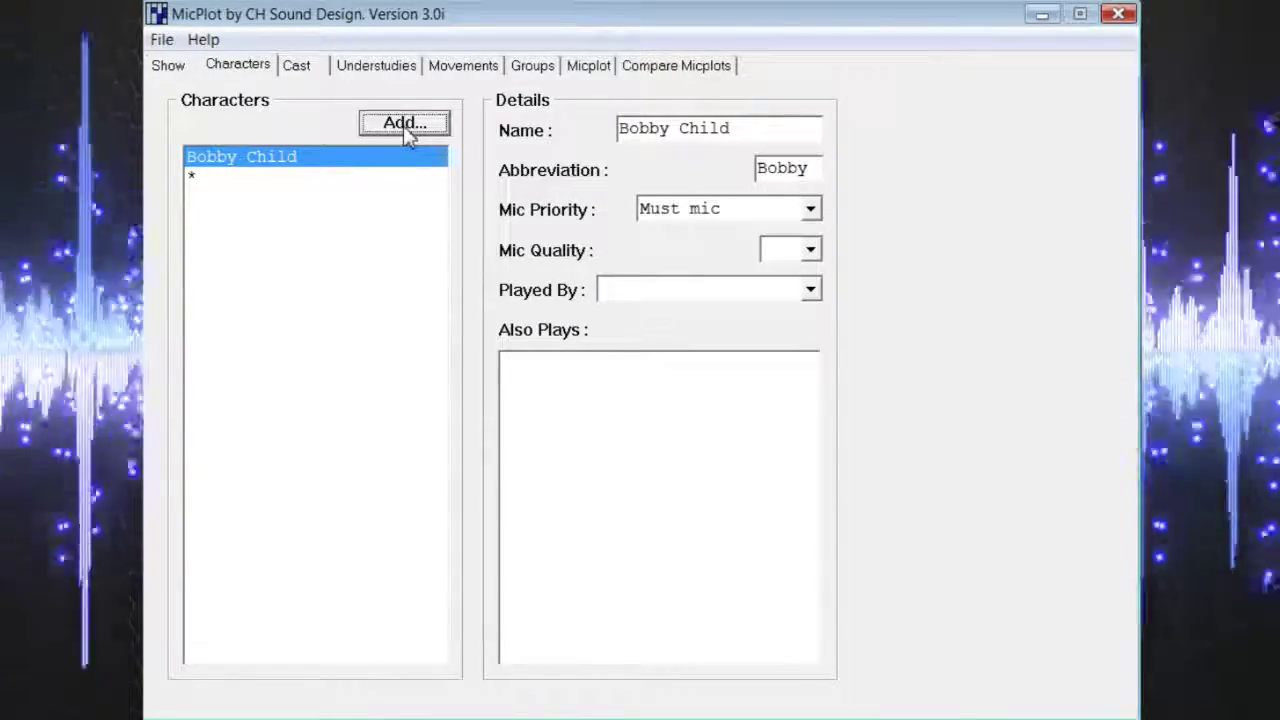
Start a new blank character entry, then switch to the Cast page.
click(406, 130)
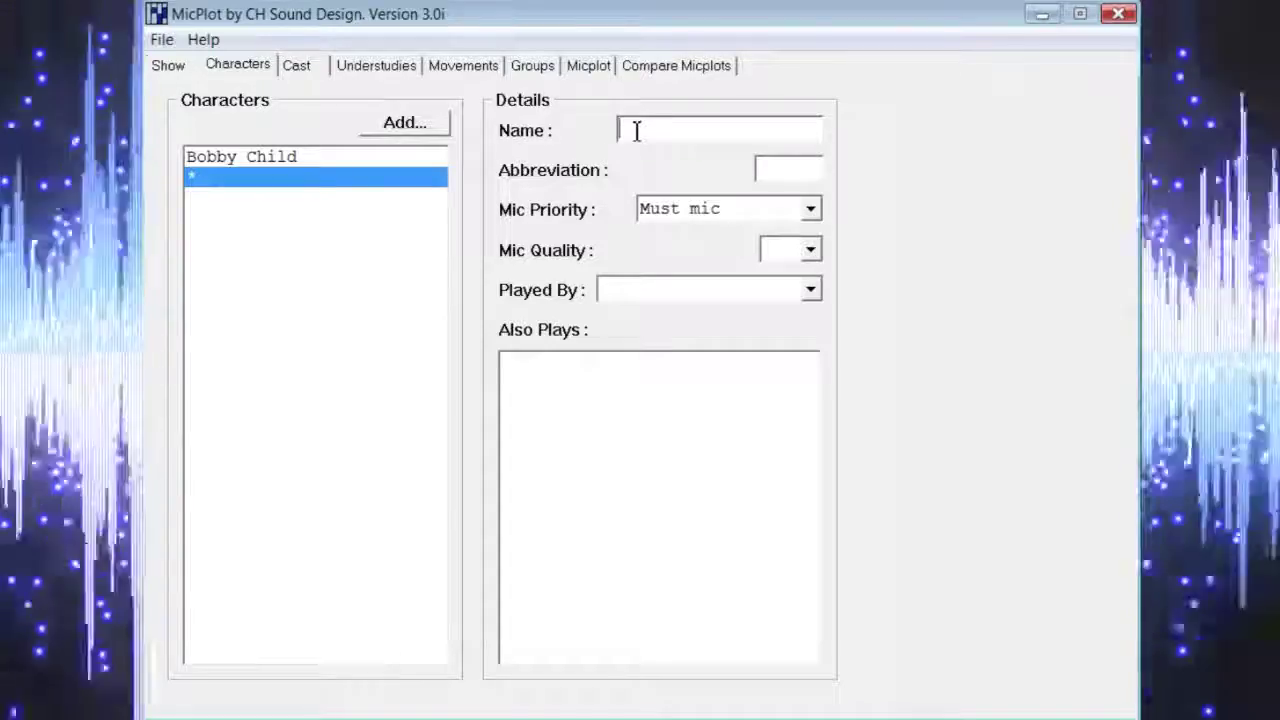
click(303, 68)
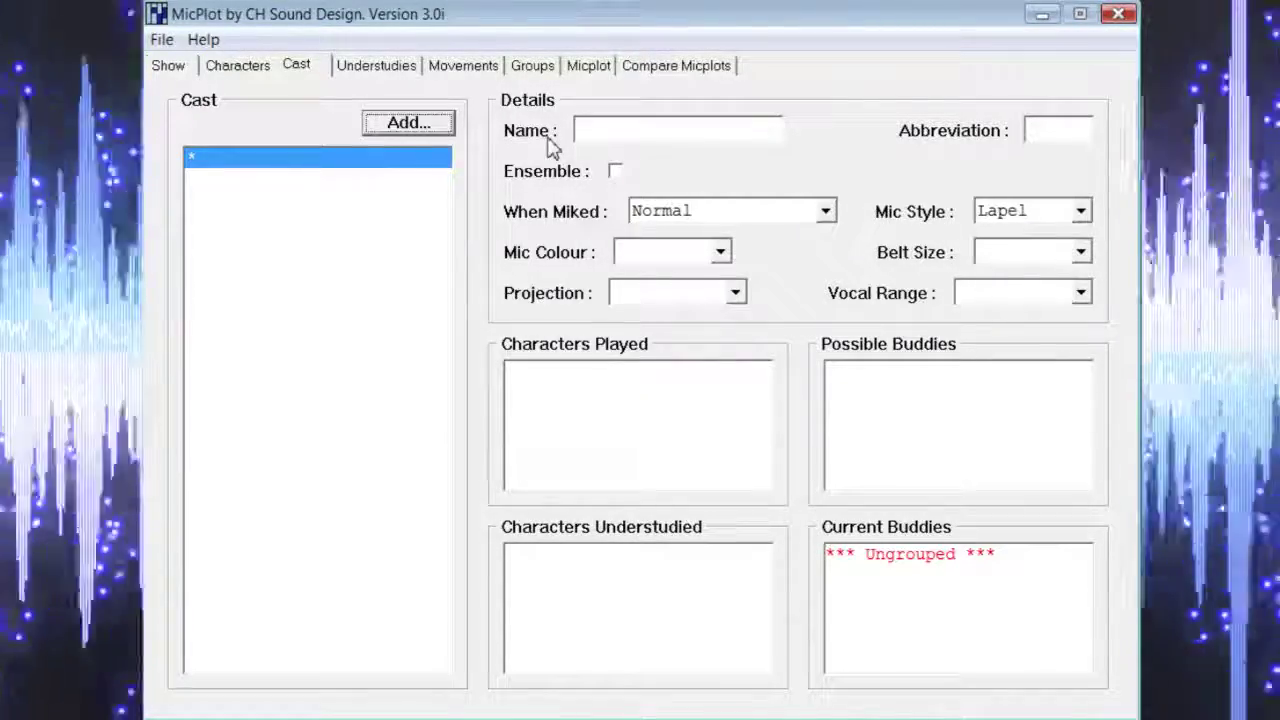
Enter cast member 'John Doe' with abbreviation 'John', leaving Ensemble unchecked.
click(603, 131)
text(John Doe)
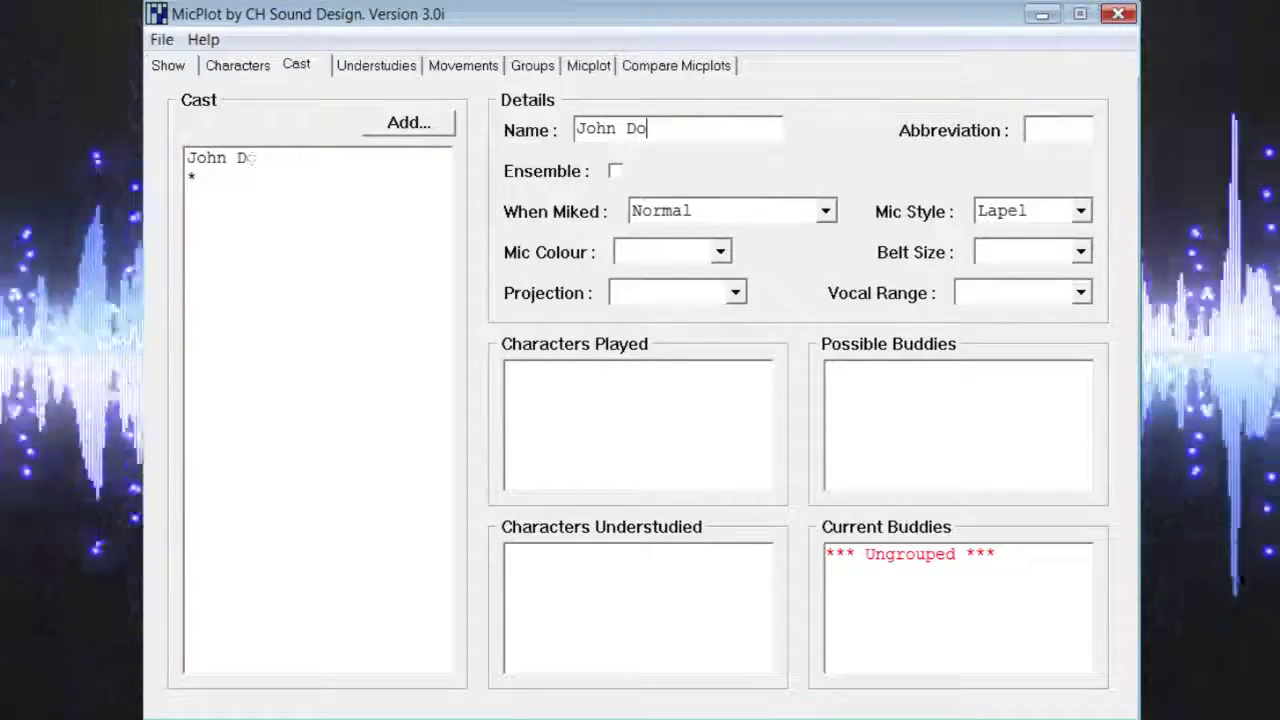
key(Tab)
text(John)
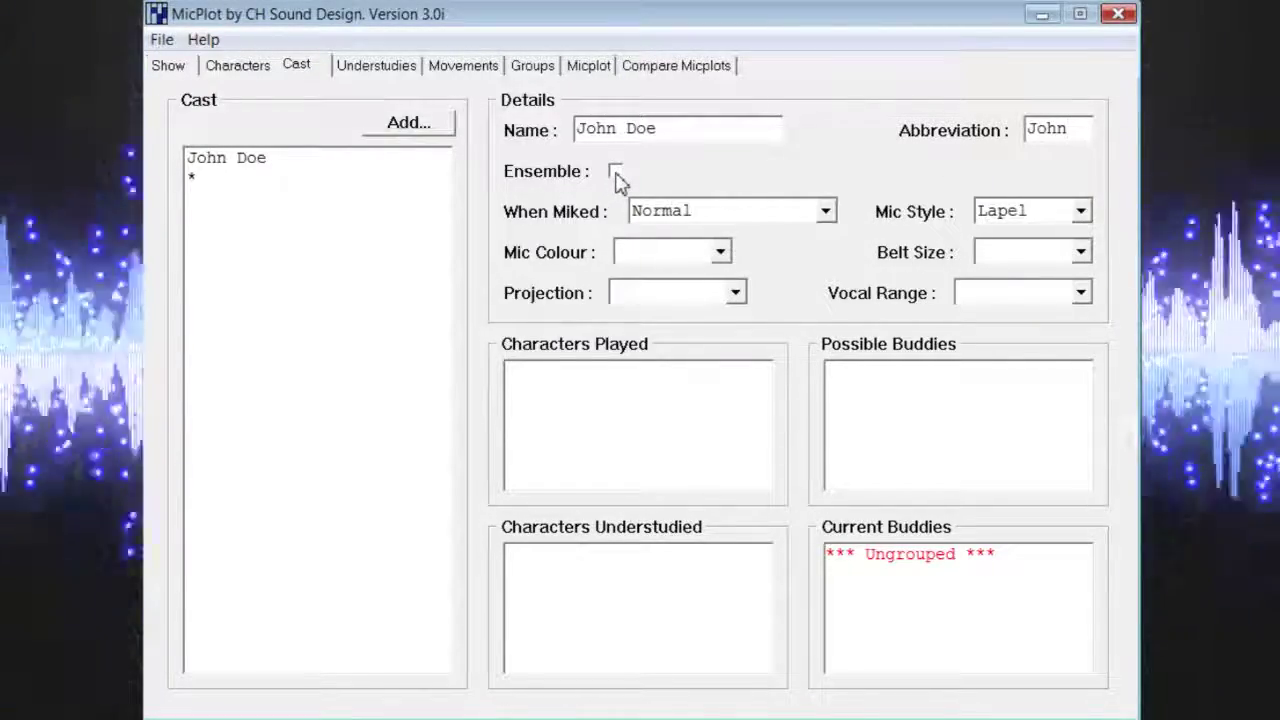
click(617, 180)
click(617, 180)
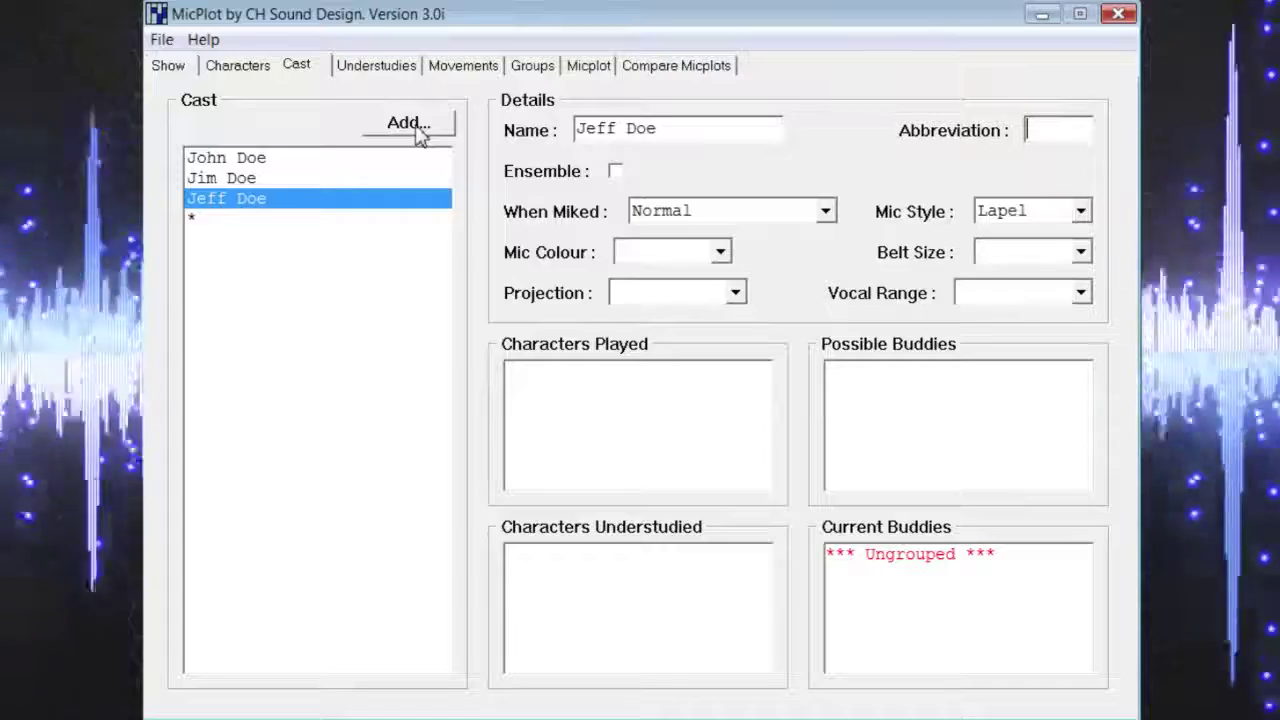
Enter 'Jeff', add another blank cast entry, and go to the Understudies page.
text(Jeff)
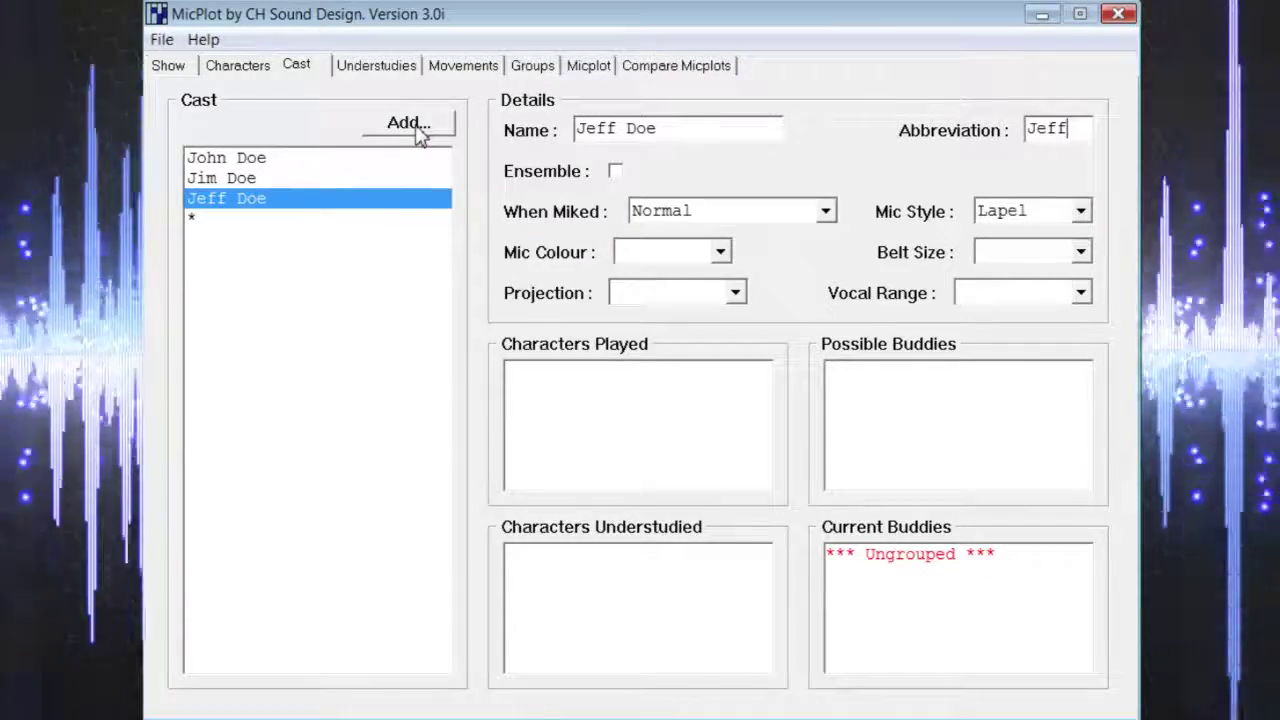
click(420, 135)
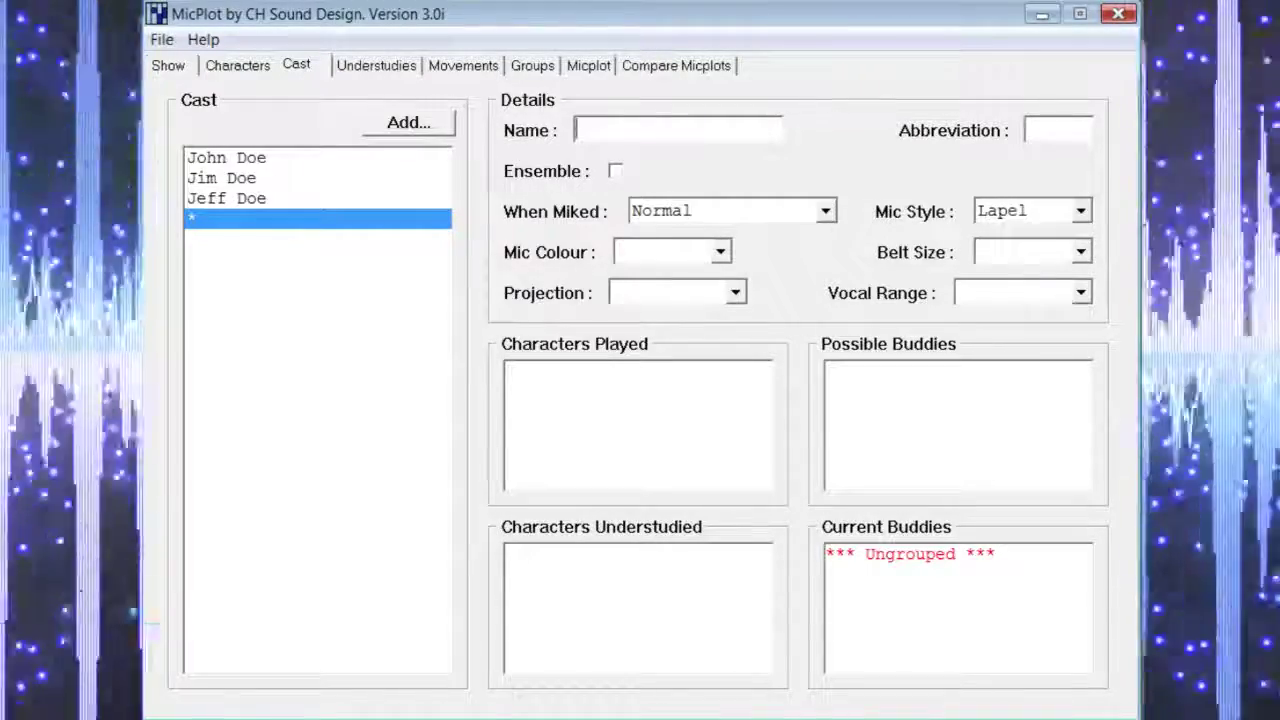
click(378, 66)
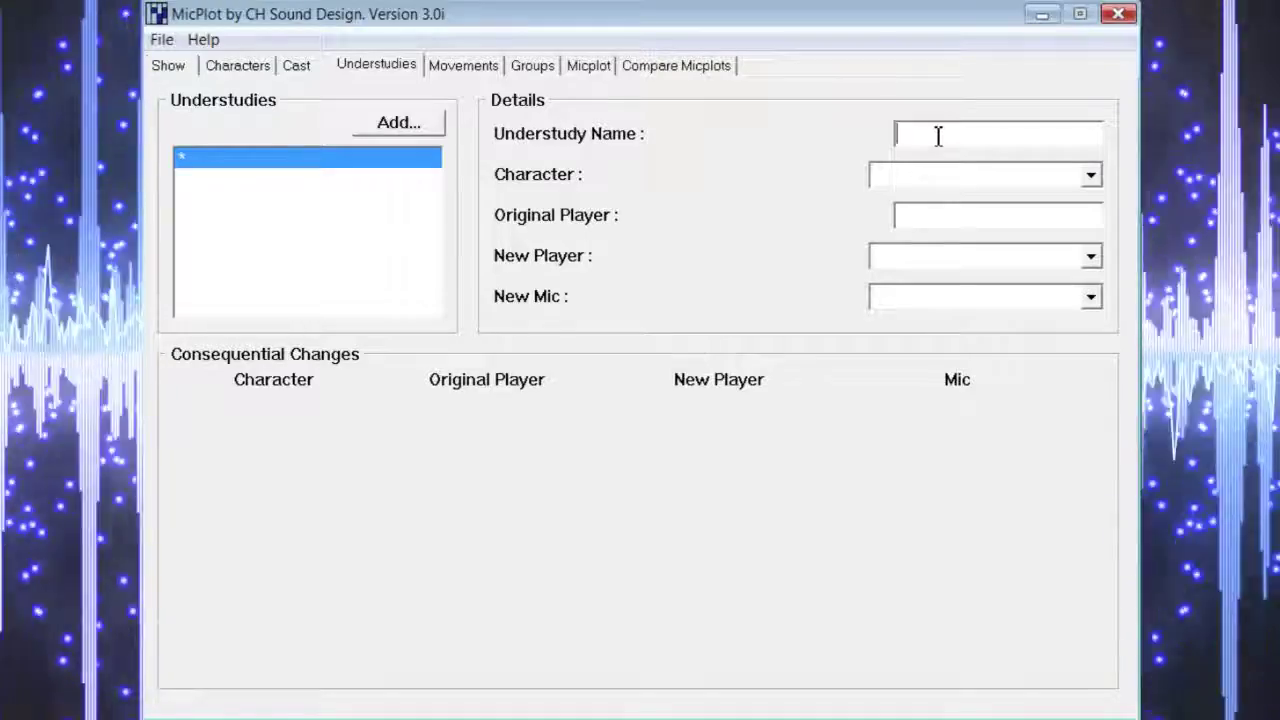
Name the understudy 'Bobby Understudy', correcting the typo.
text(Bobby Unders)
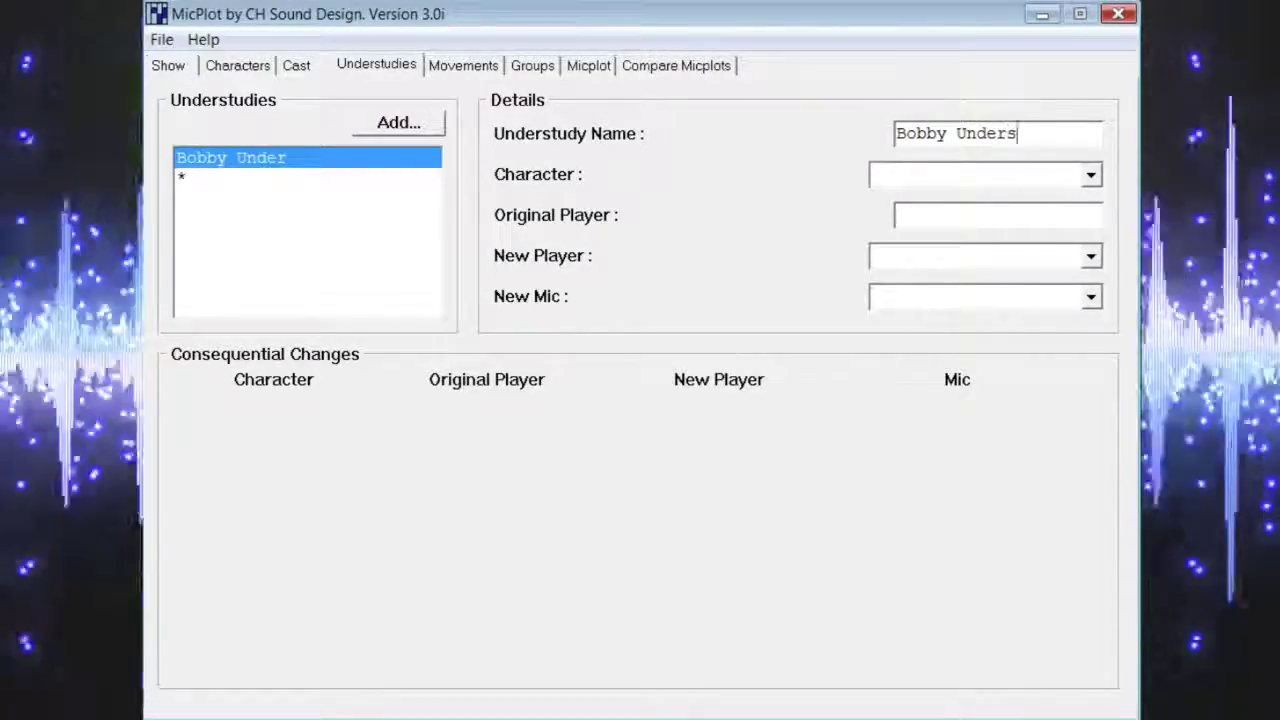
text(tufy)
key(BackSpace)
key(BackSpace)
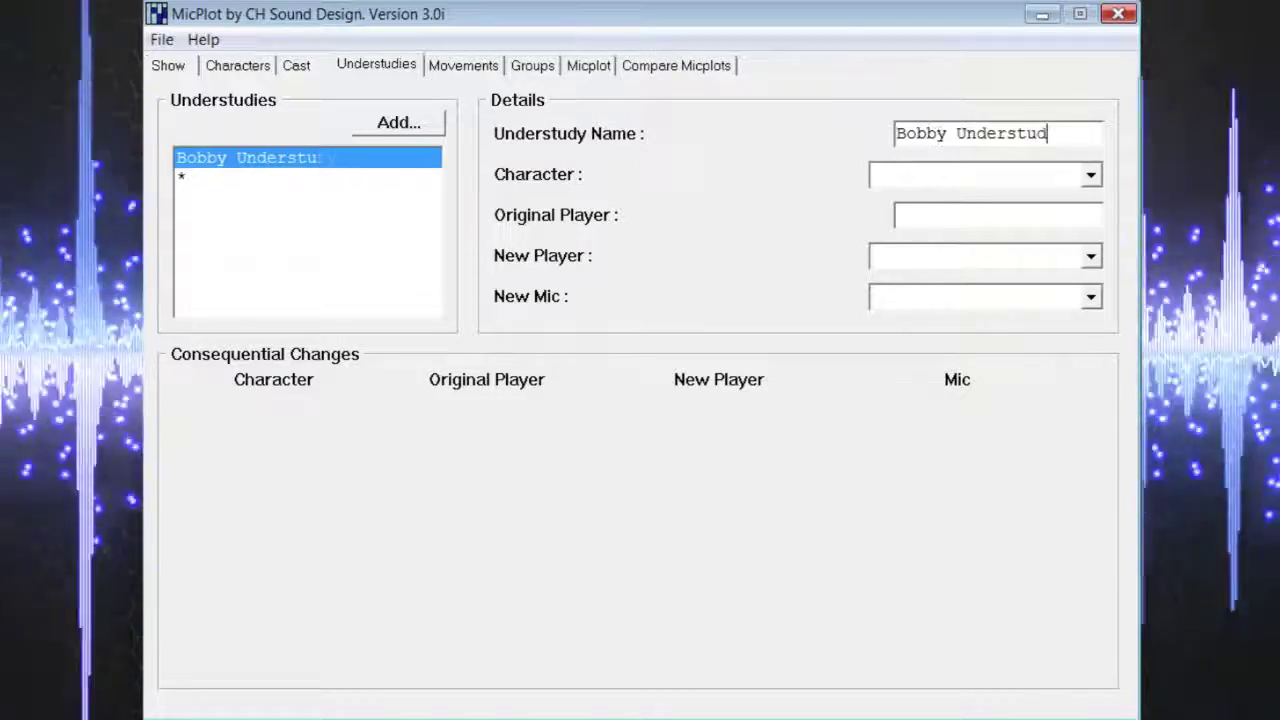
text(d)
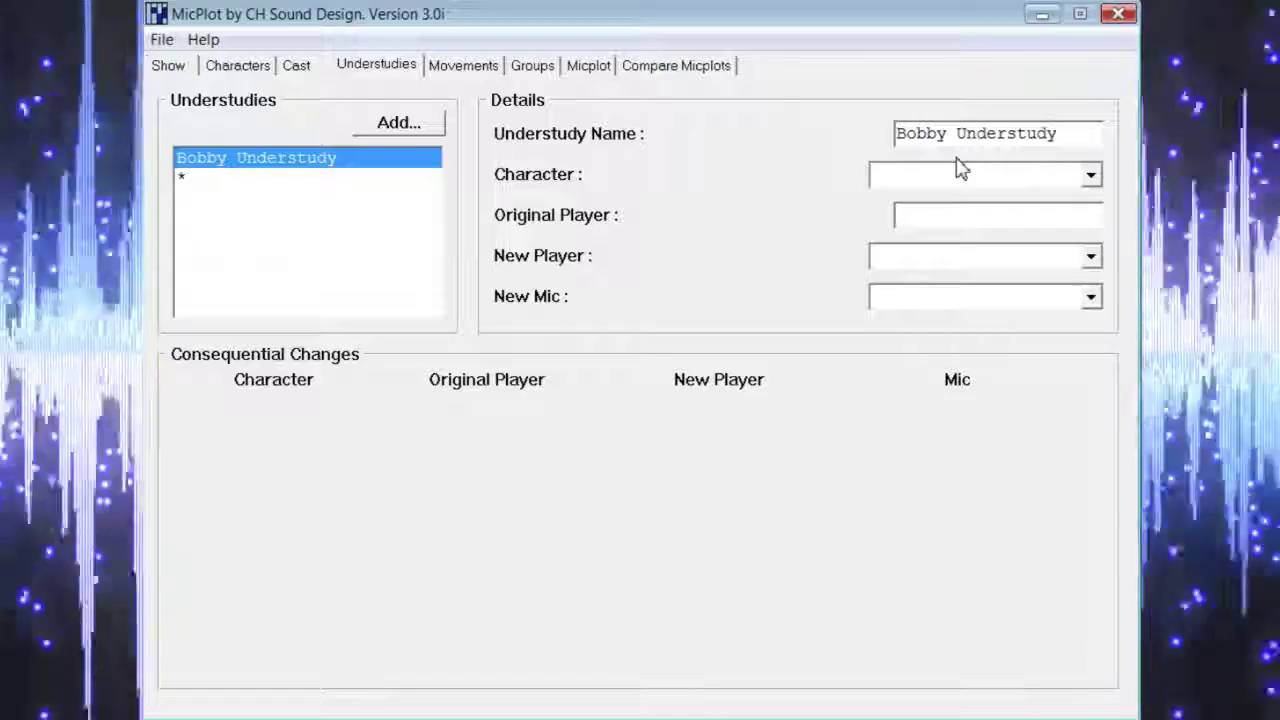
Set the understudy to cover Bobby Child with New Player and New Mic, then add another entry.
click(1091, 182)
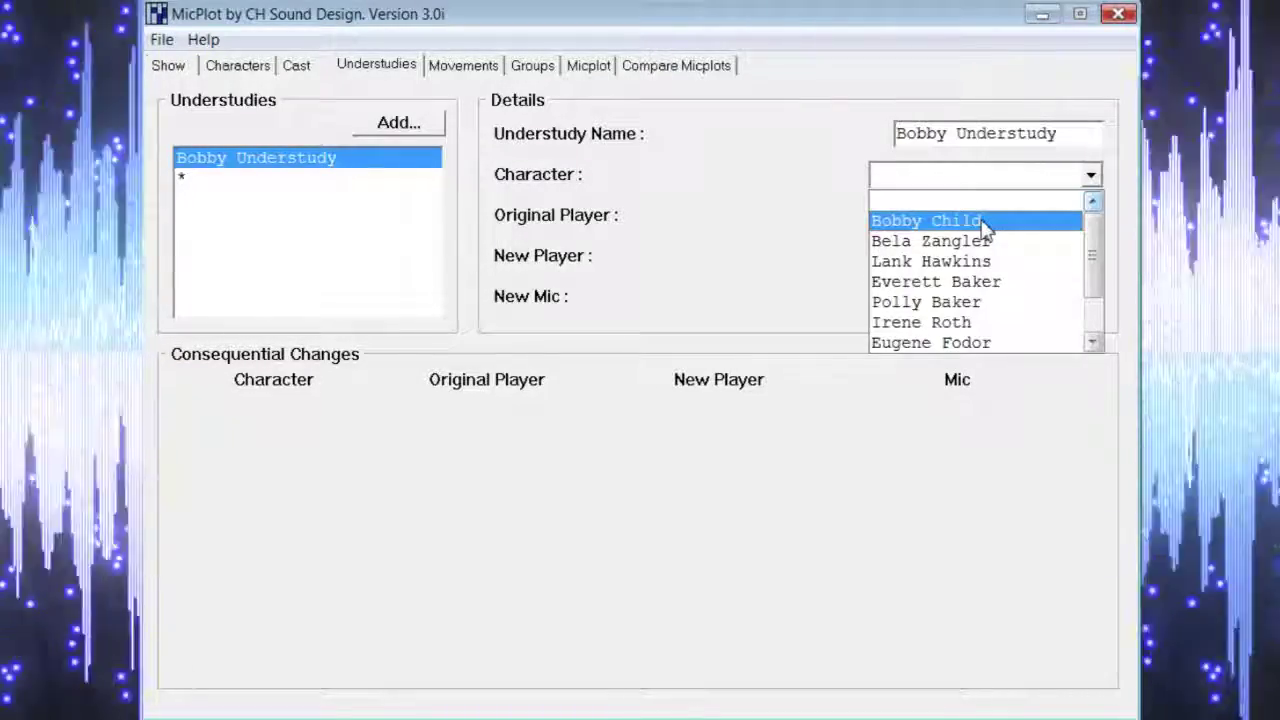
click(981, 220)
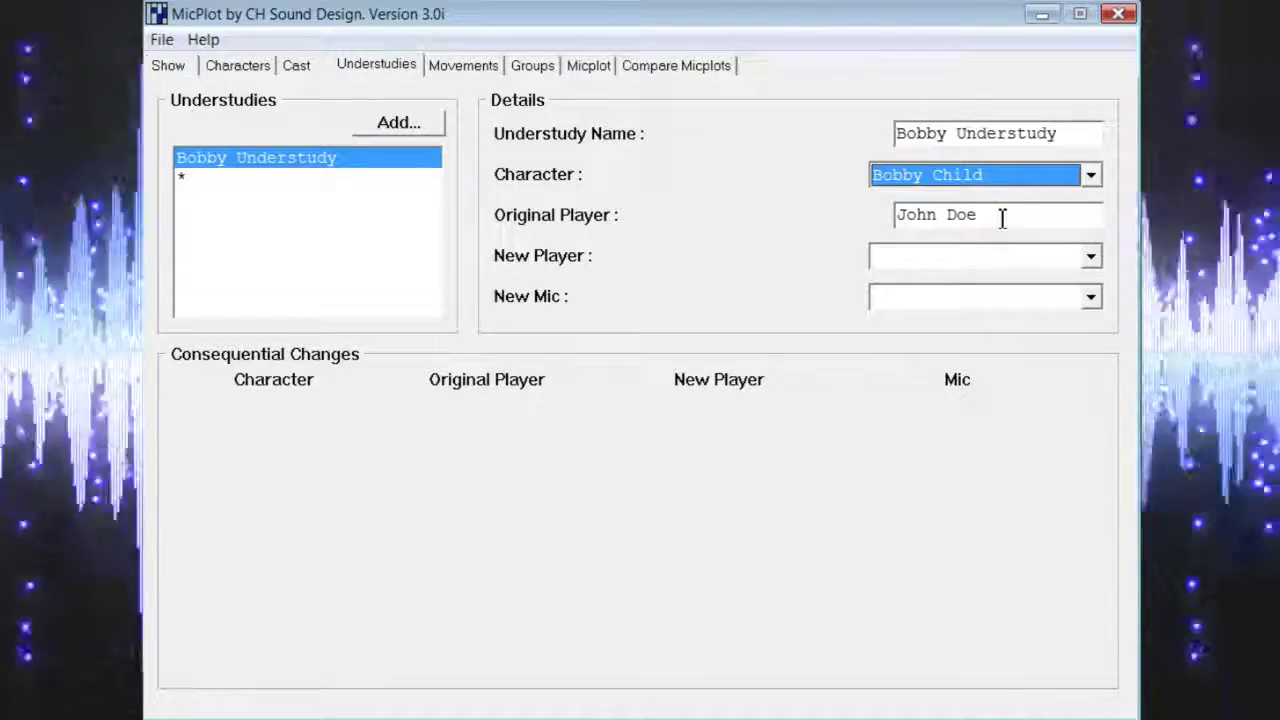
click(1091, 259)
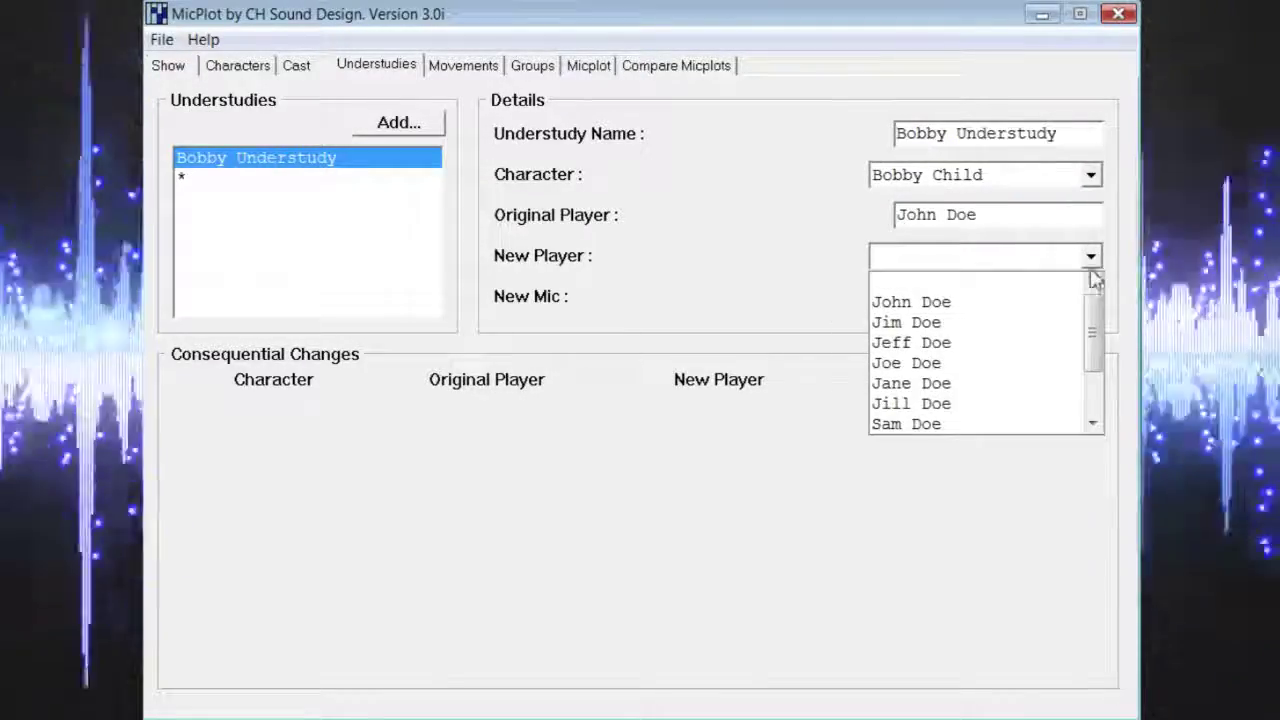
drag(1097, 329, 1092, 365)
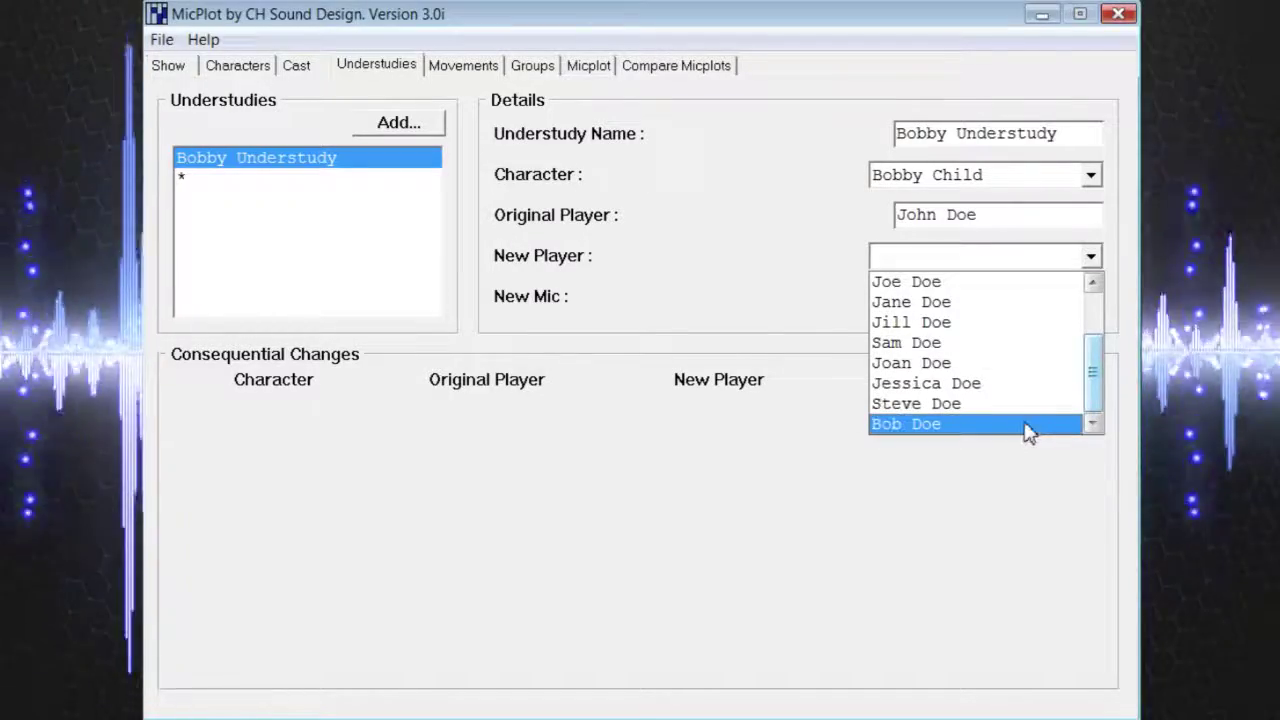
click(1030, 428)
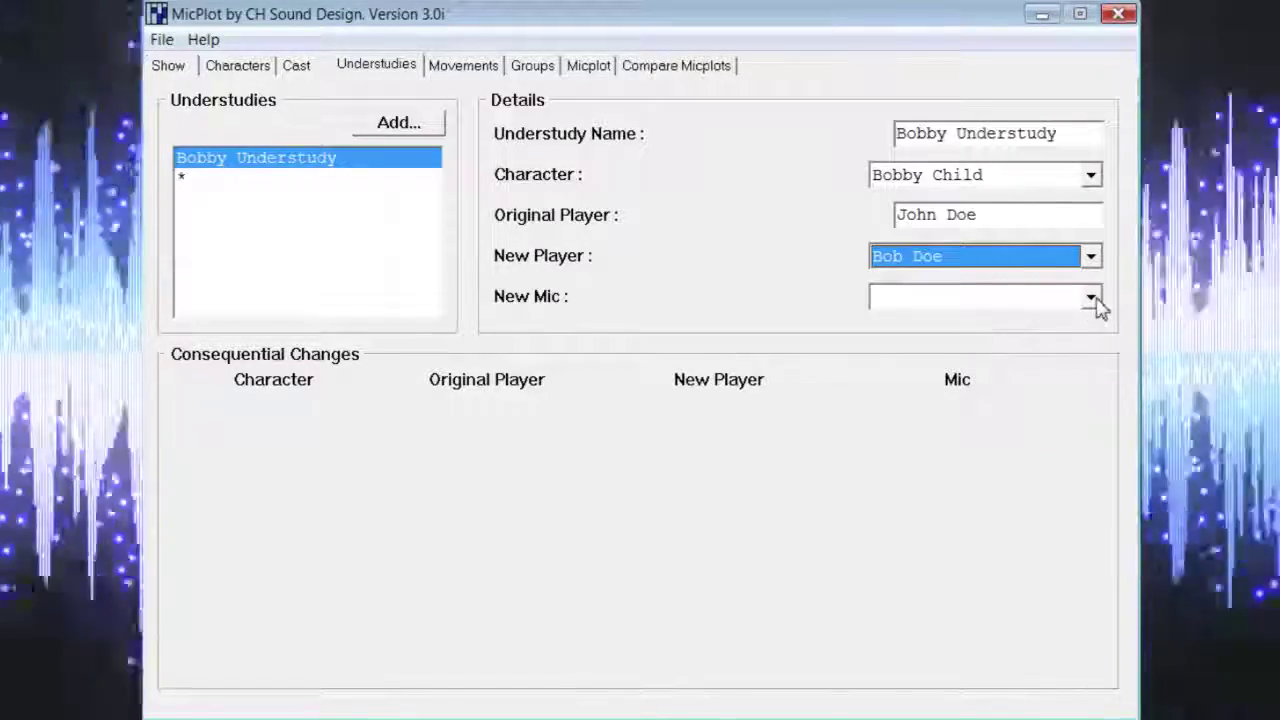
click(1091, 300)
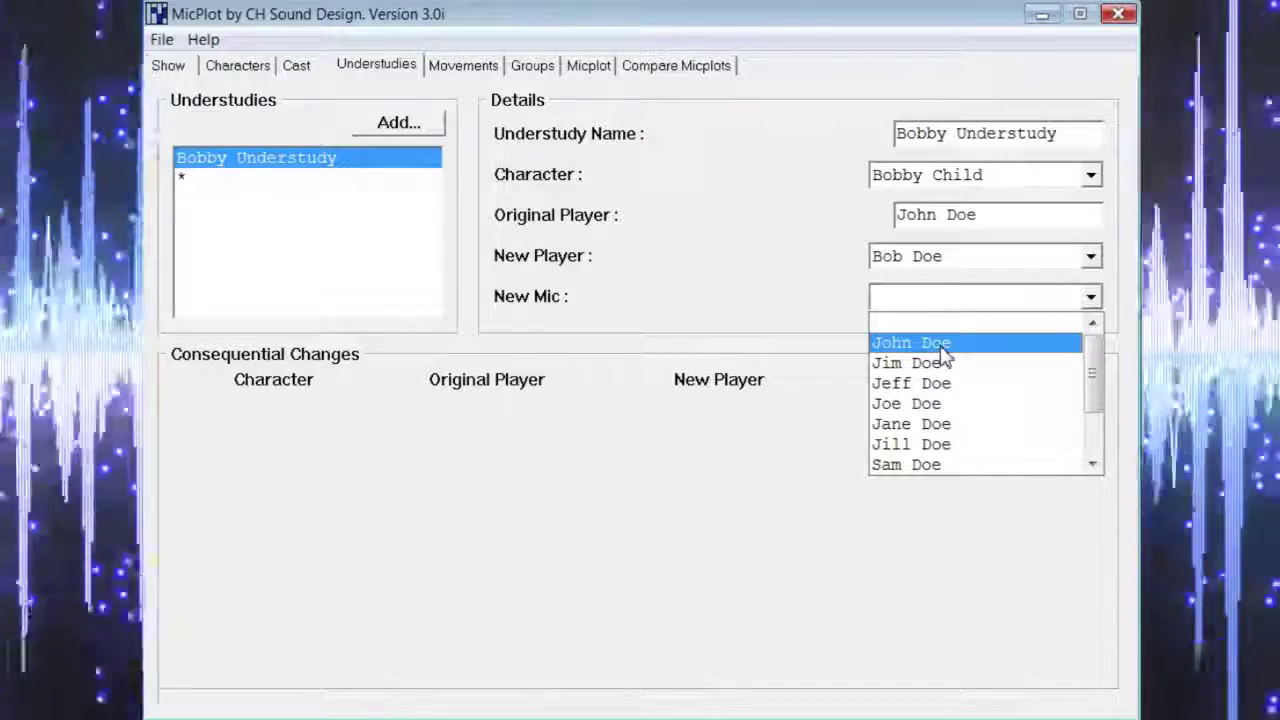
click(941, 347)
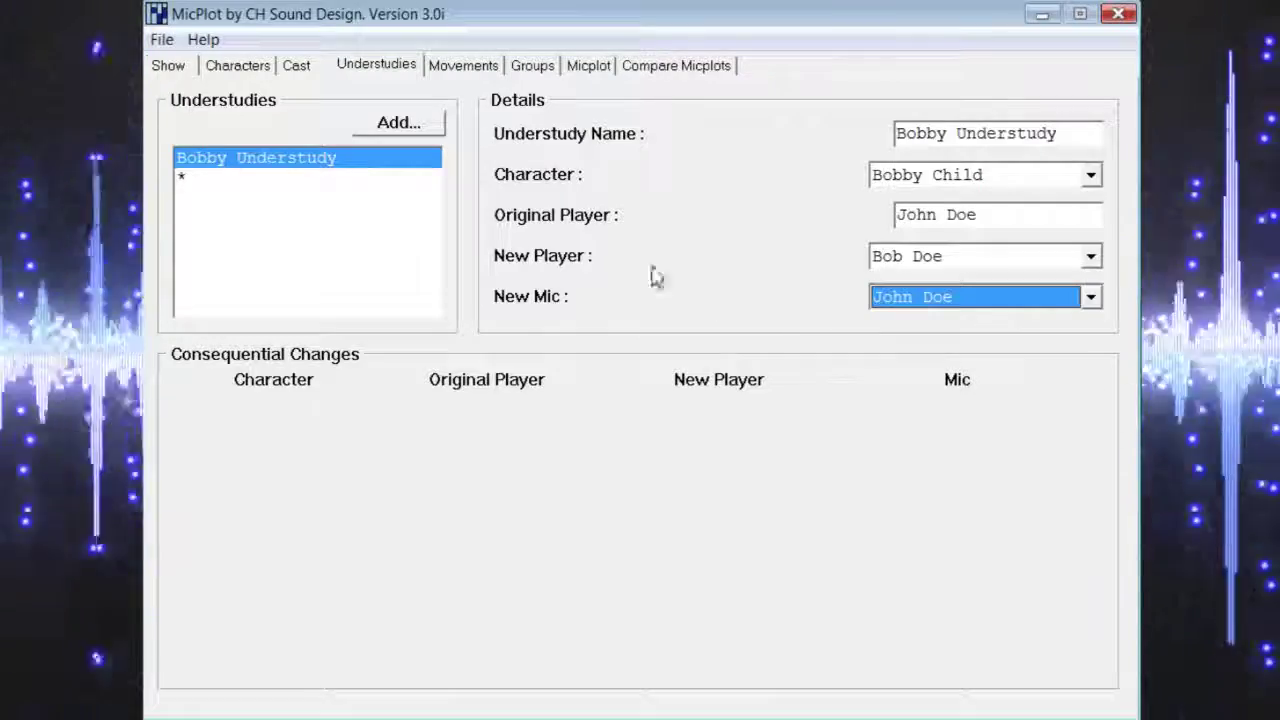
click(410, 135)
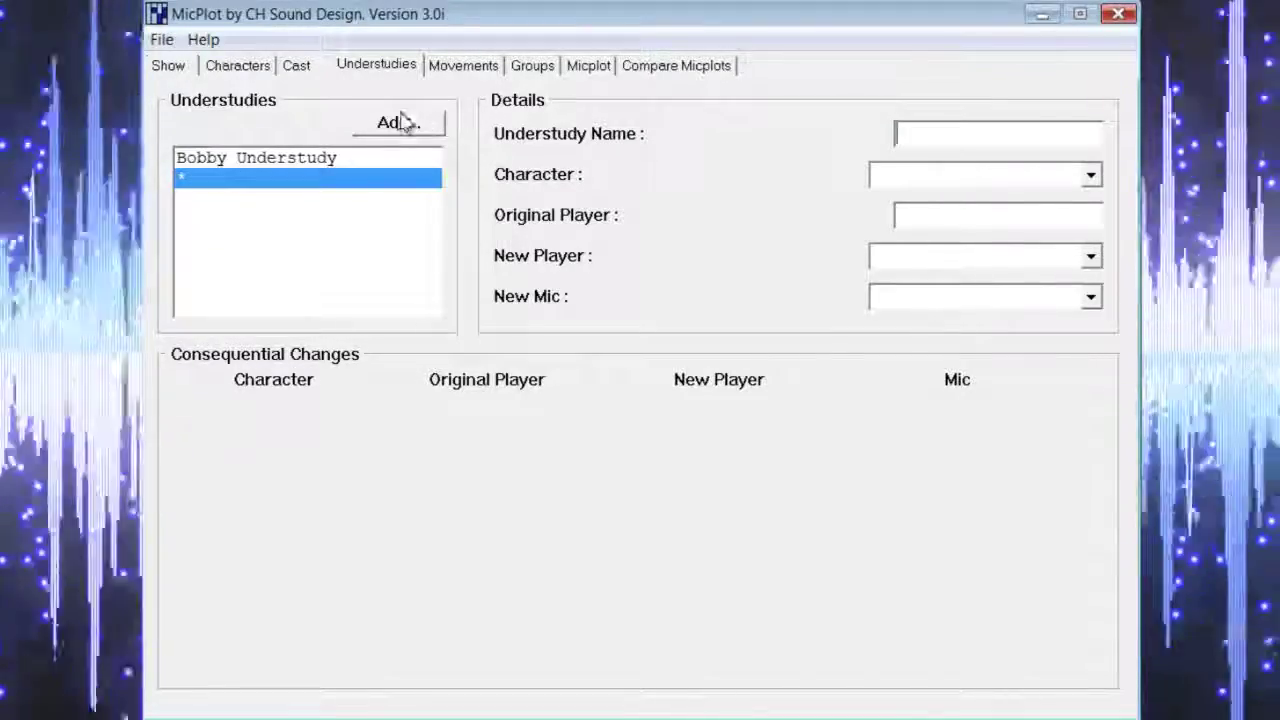
On Characters, keep Bobby Child's player and recast Bela Zangler with Lank Hawkins's player.
click(238, 70)
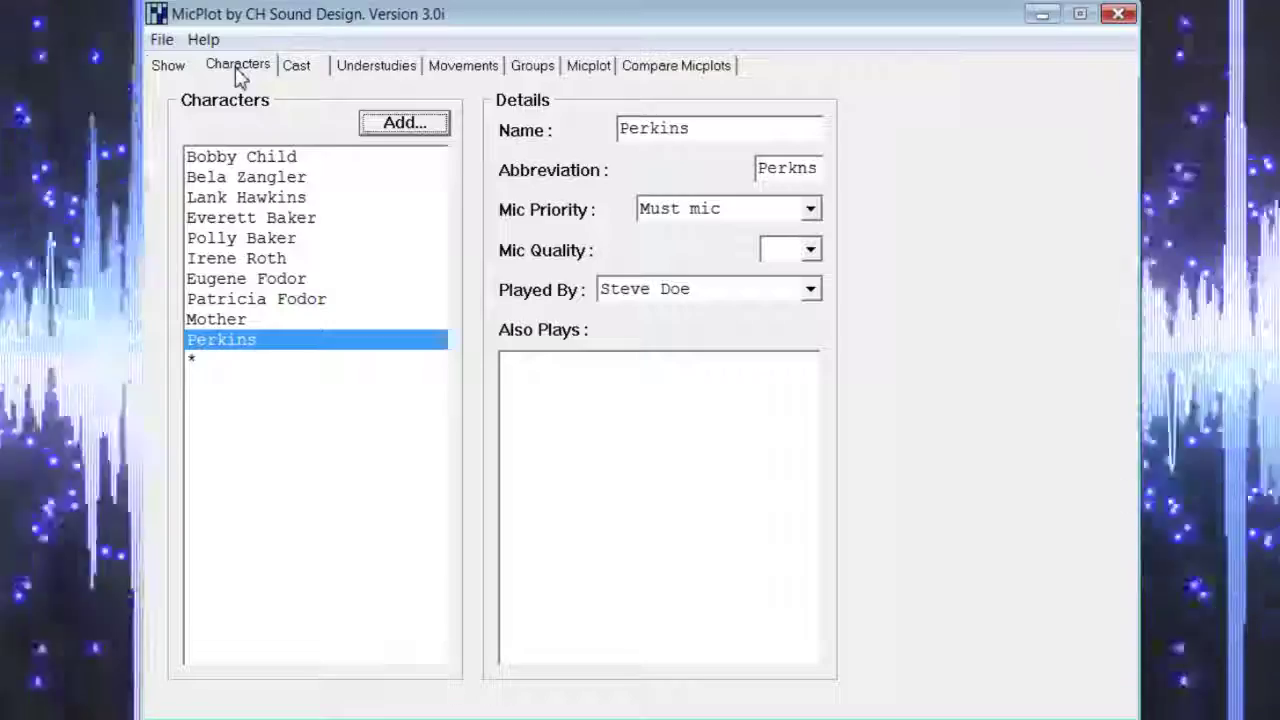
click(295, 158)
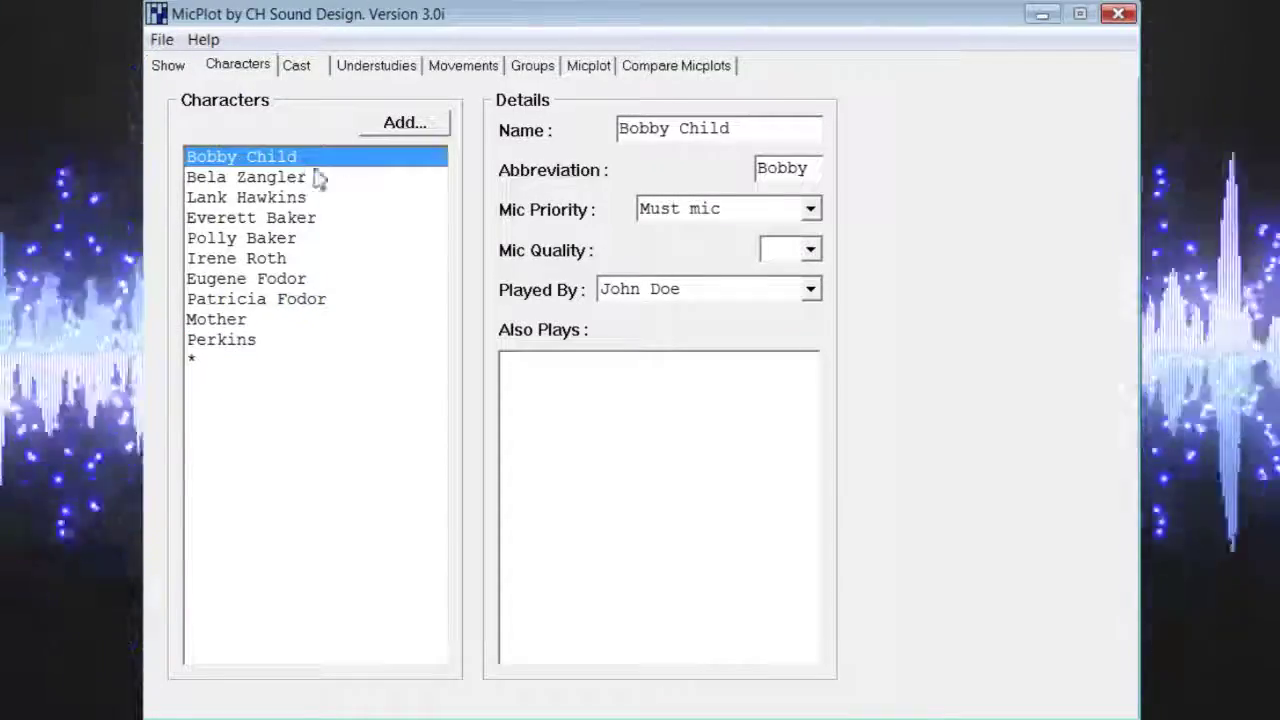
click(811, 292)
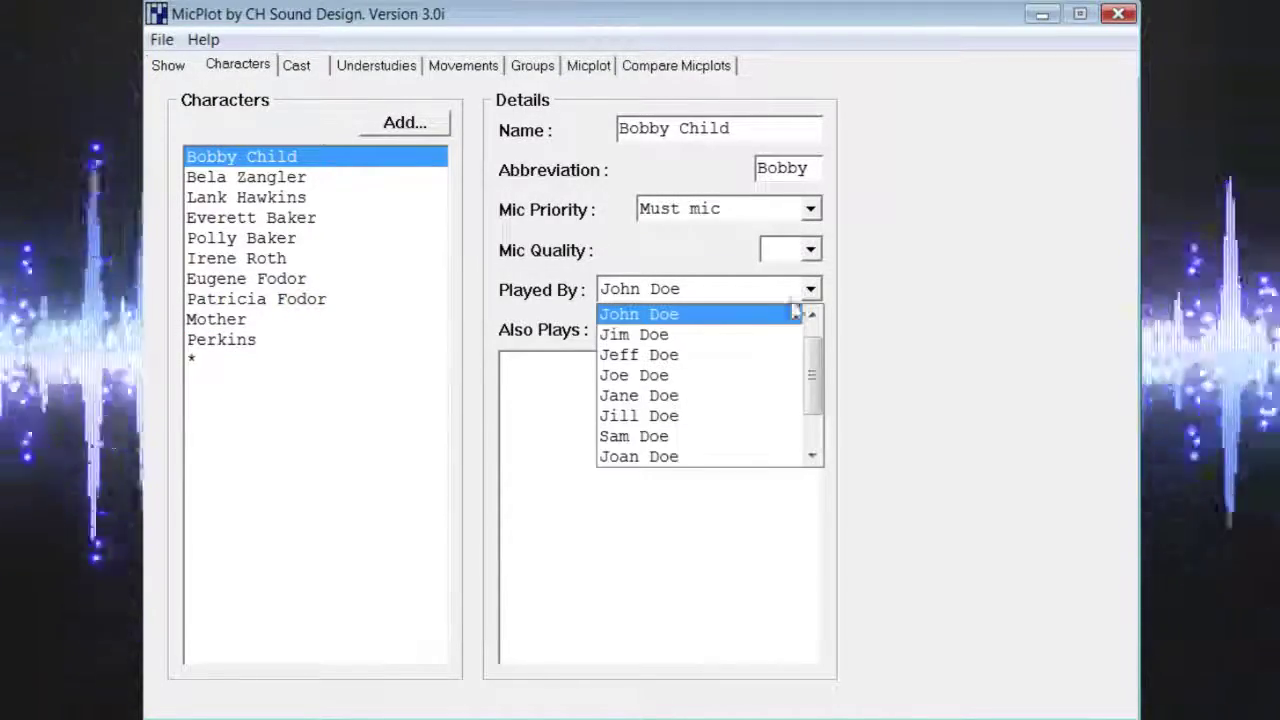
click(716, 313)
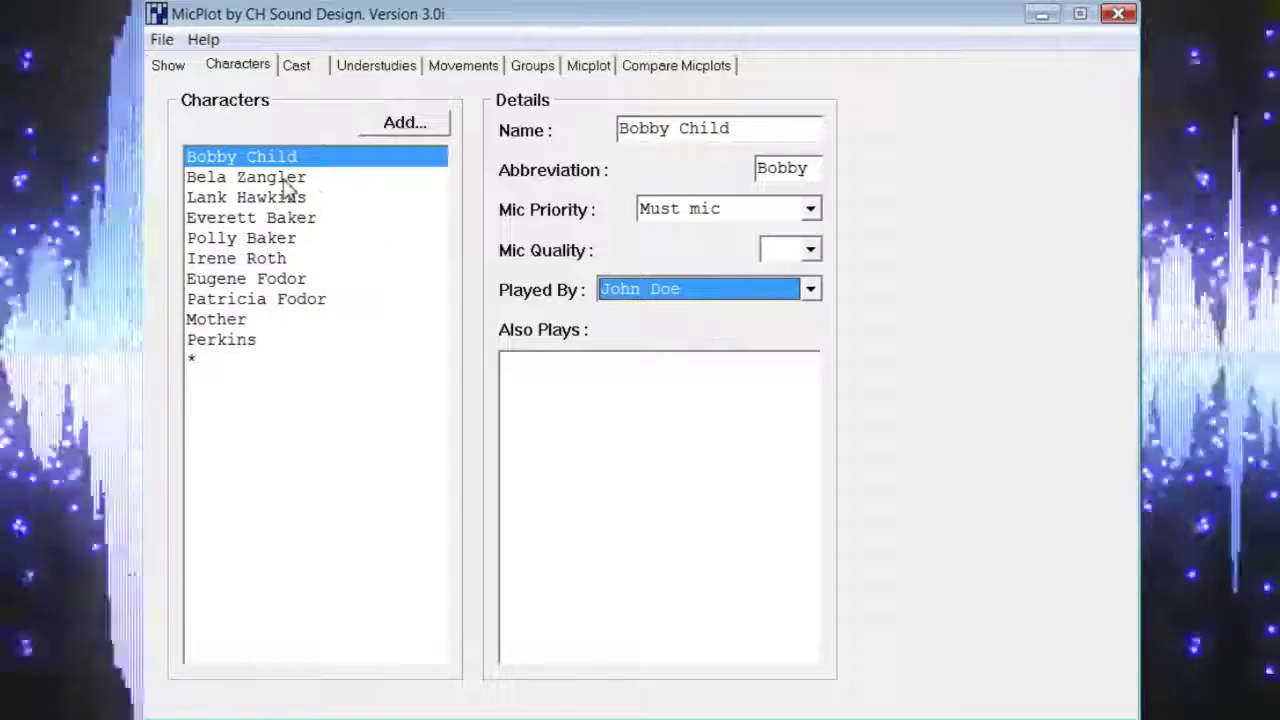
click(290, 182)
click(812, 292)
click(700, 310)
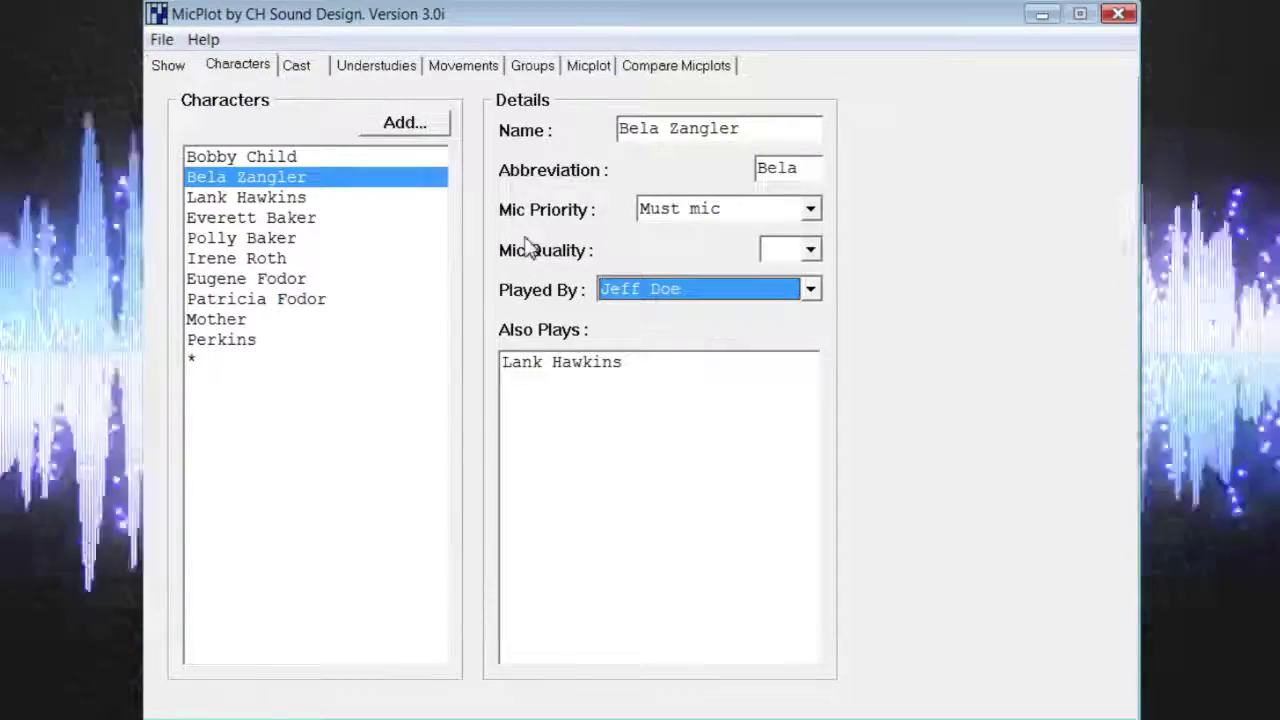
Save the show file, then step through the tabs to the Movements page.
click(162, 40)
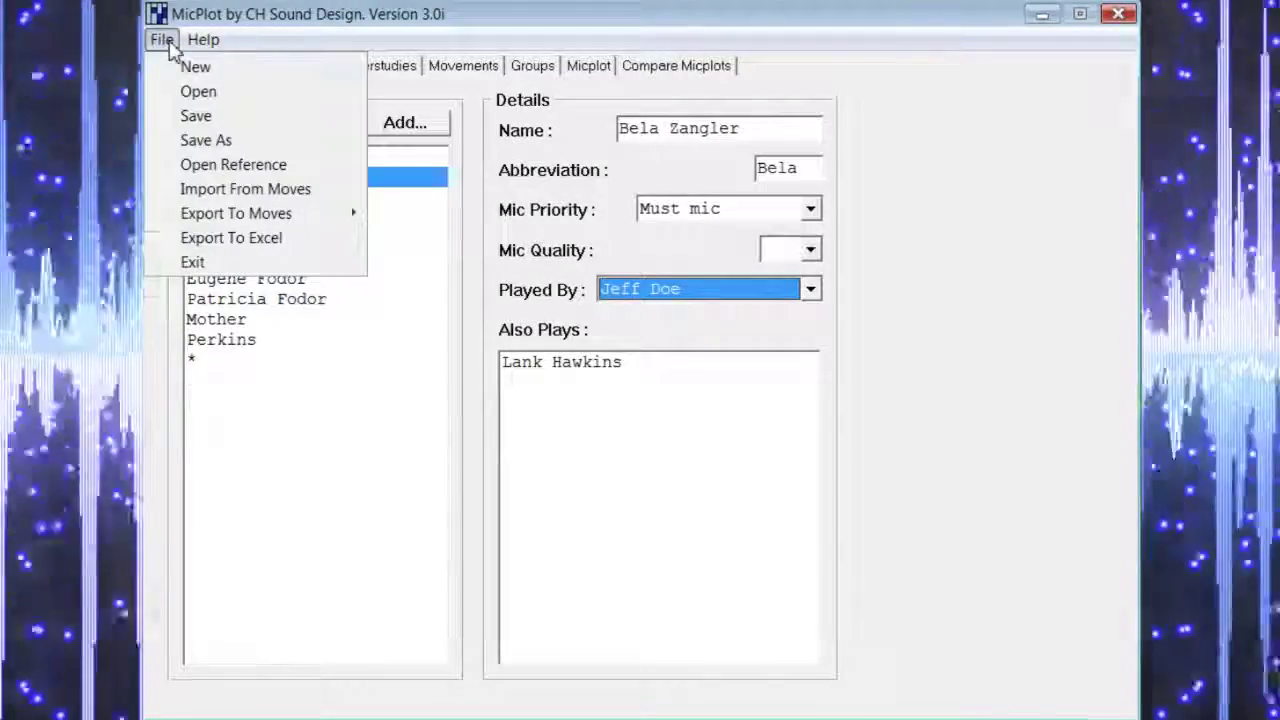
click(196, 118)
click(166, 70)
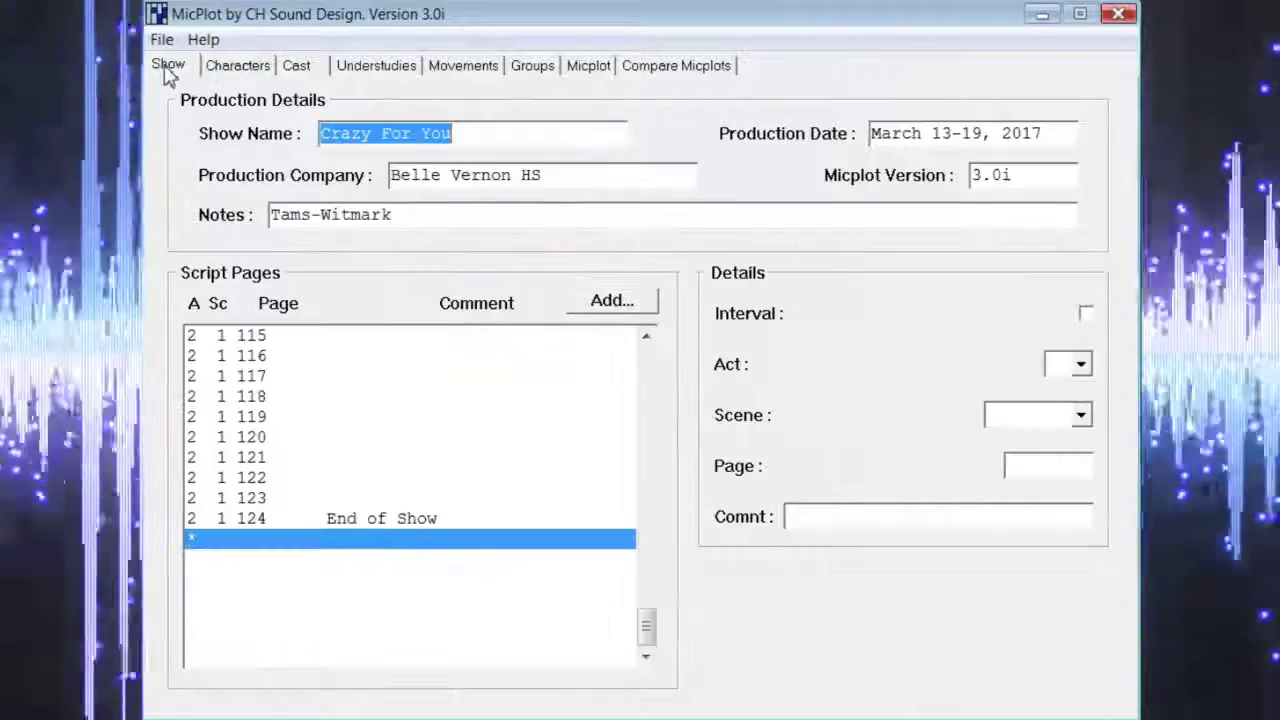
click(246, 70)
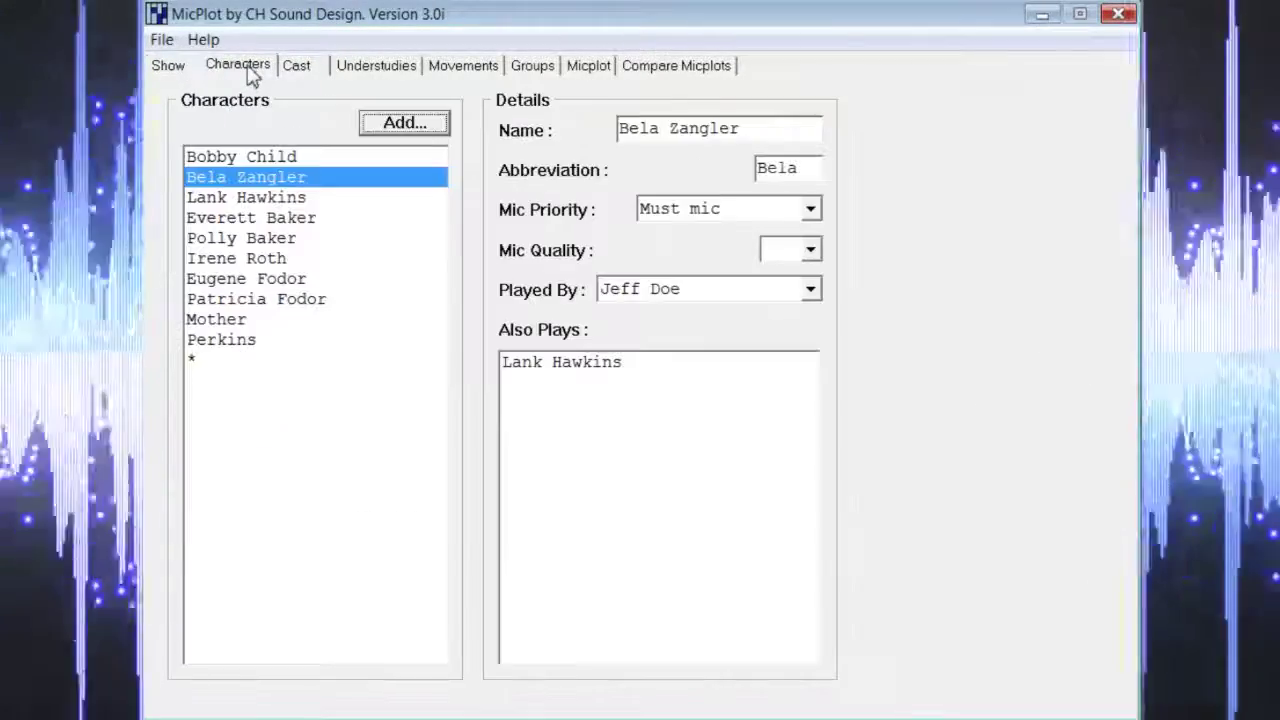
click(298, 68)
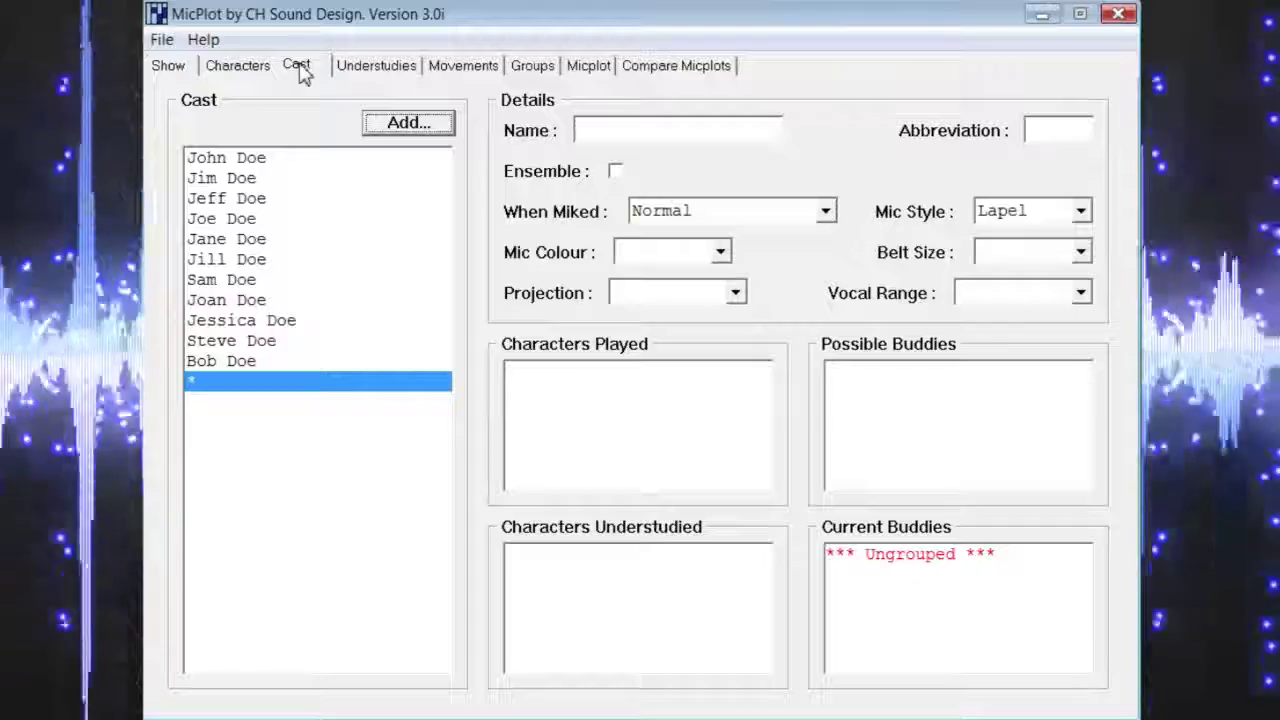
click(378, 68)
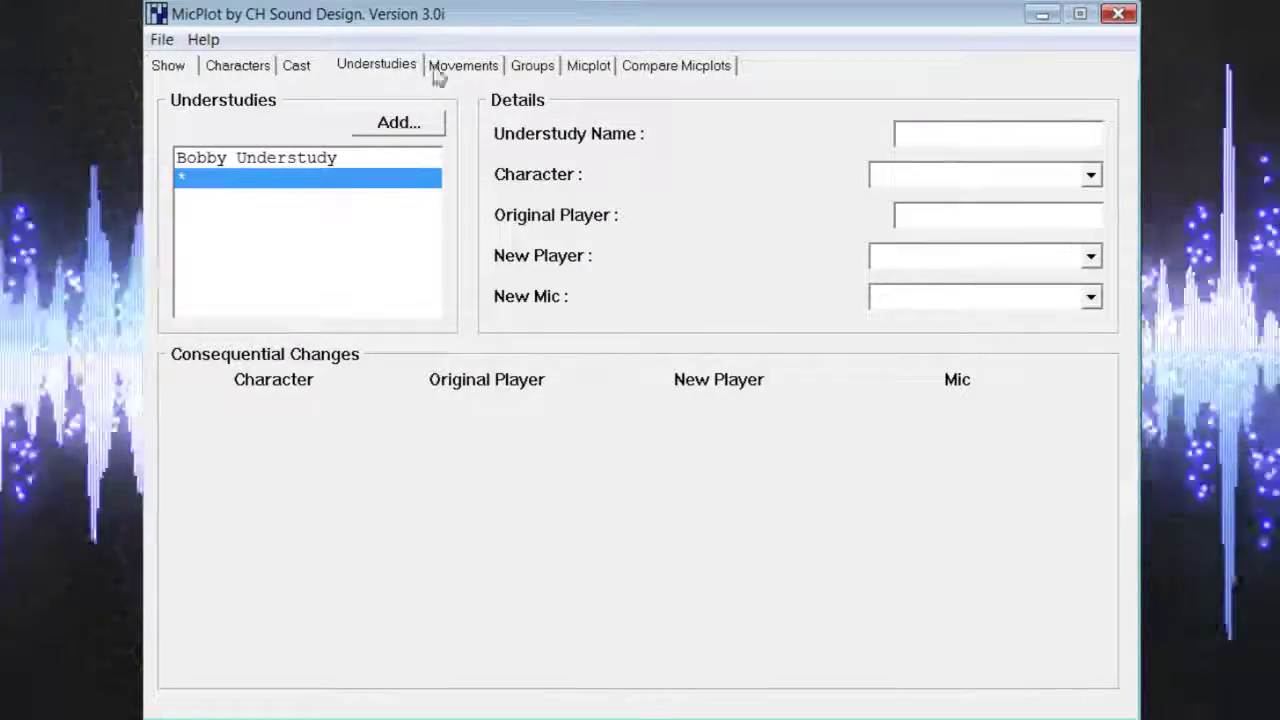
click(465, 68)
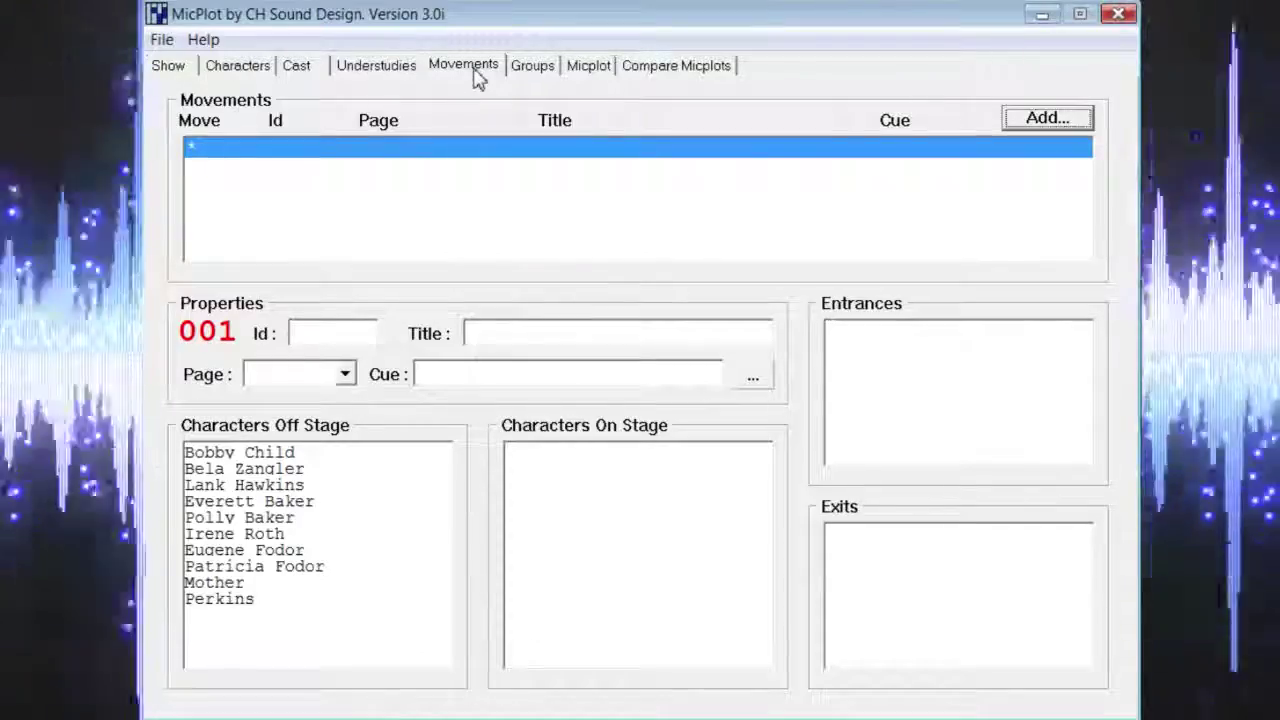